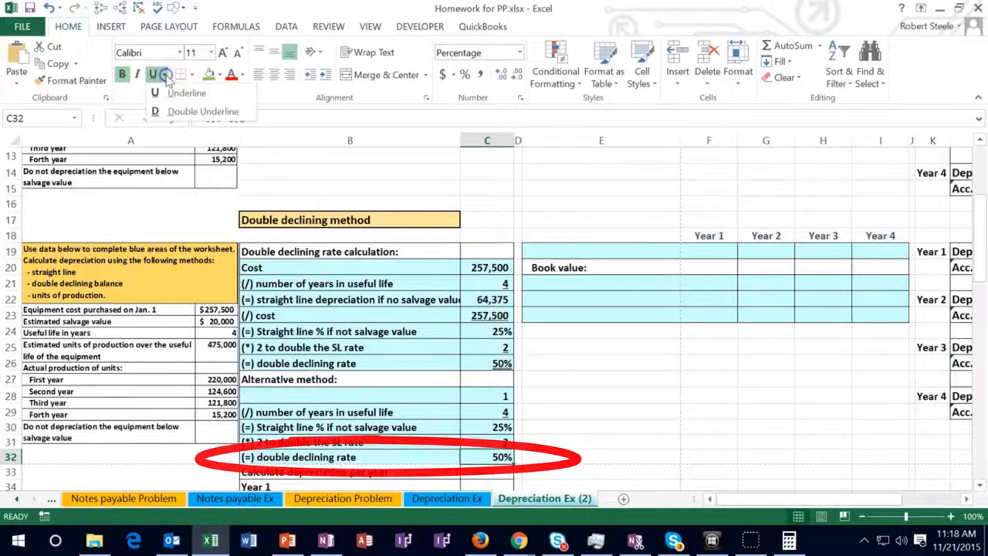
Apply a double underline to the alternative method's double declining rate in C32.
click(181, 93)
click(603, 376)
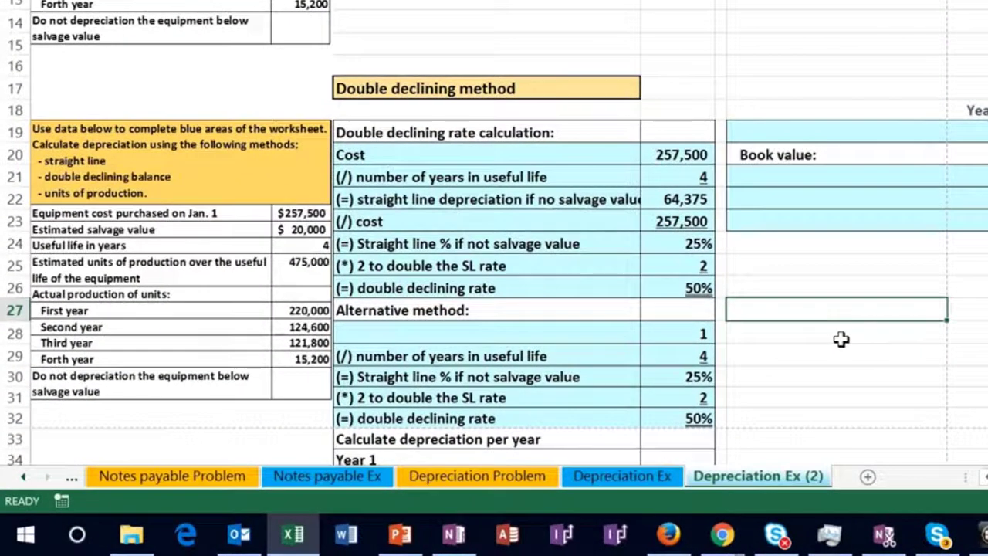
click(531, 202)
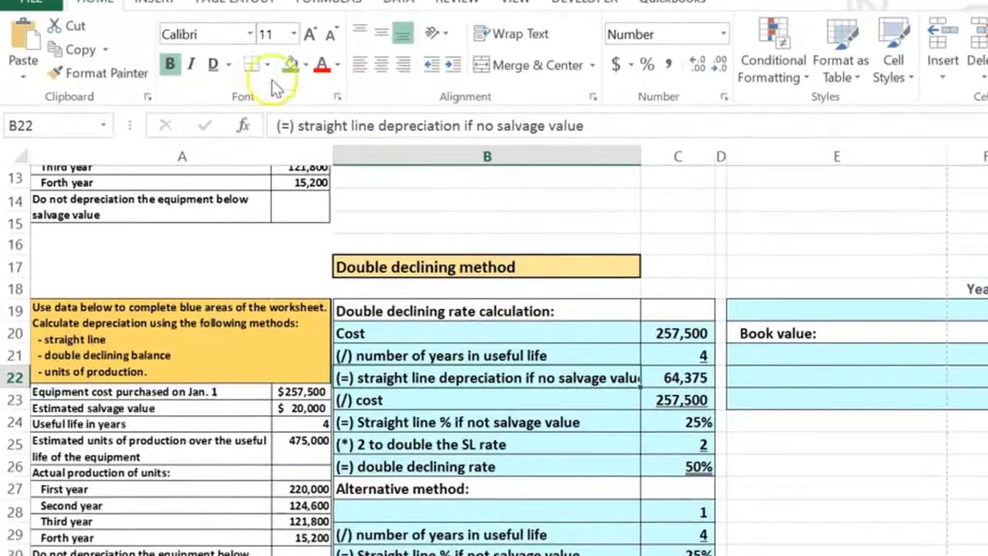
click(265, 0)
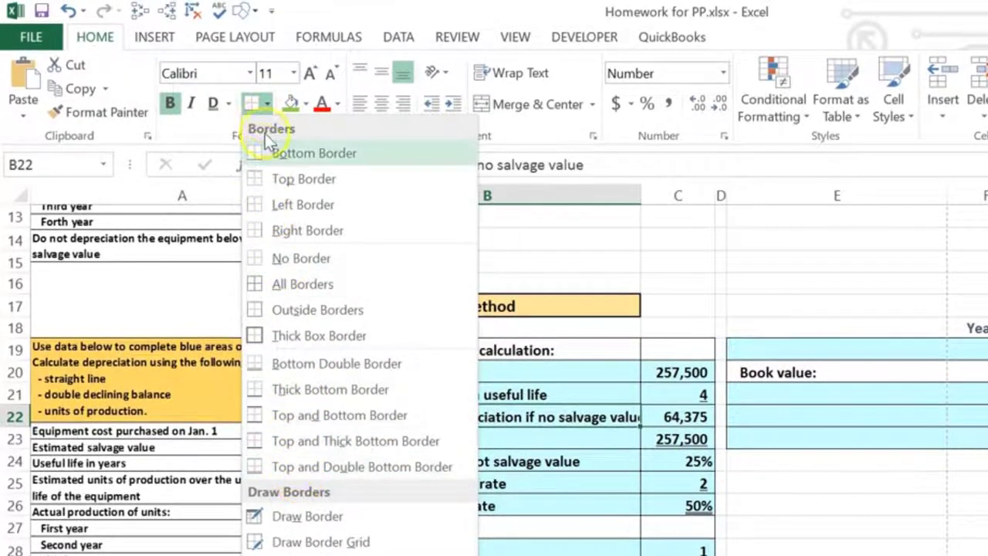
click(266, 100)
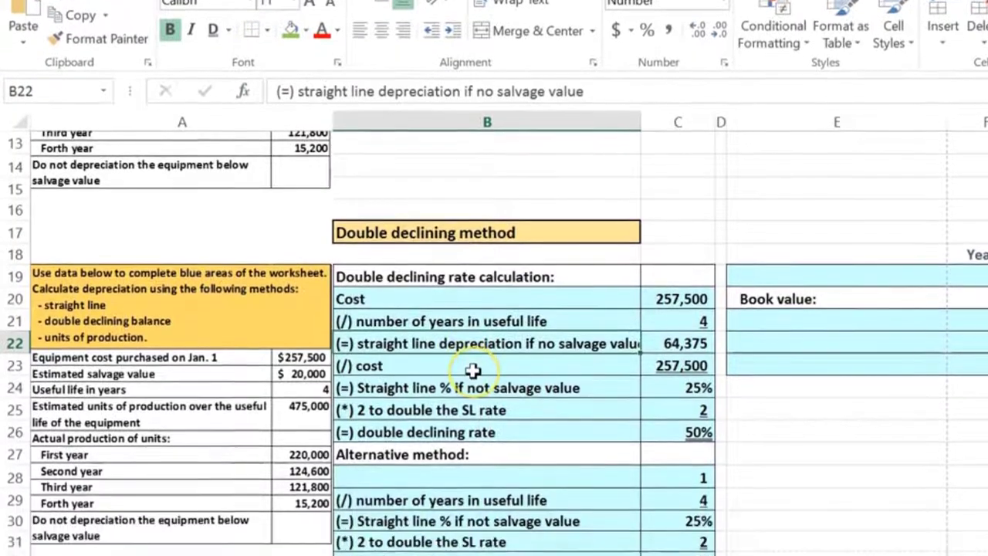
Under Year 1, label B35 as Cost and enter 257,500 in C35.
scroll(473, 316, down, 1)
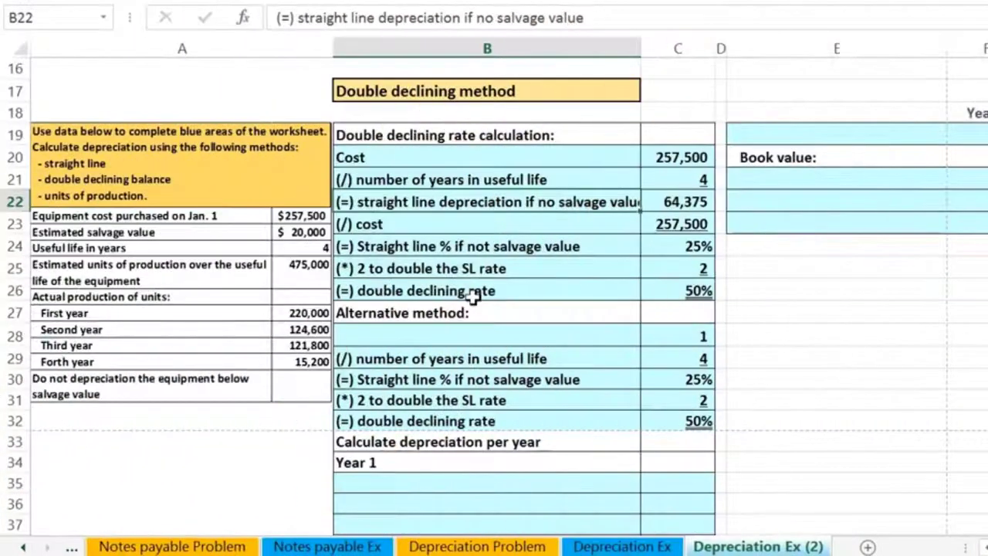
click(673, 423)
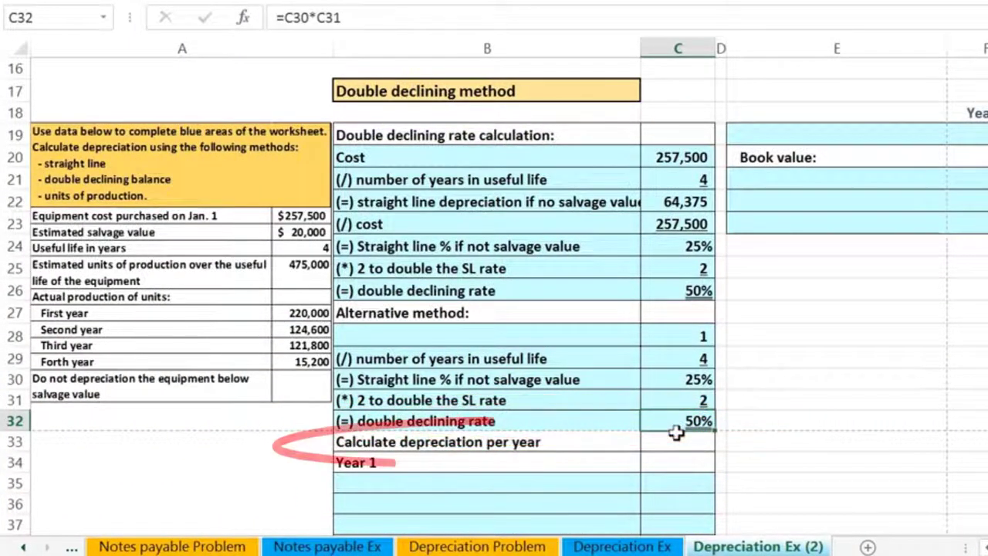
scroll(676, 433, down, 1)
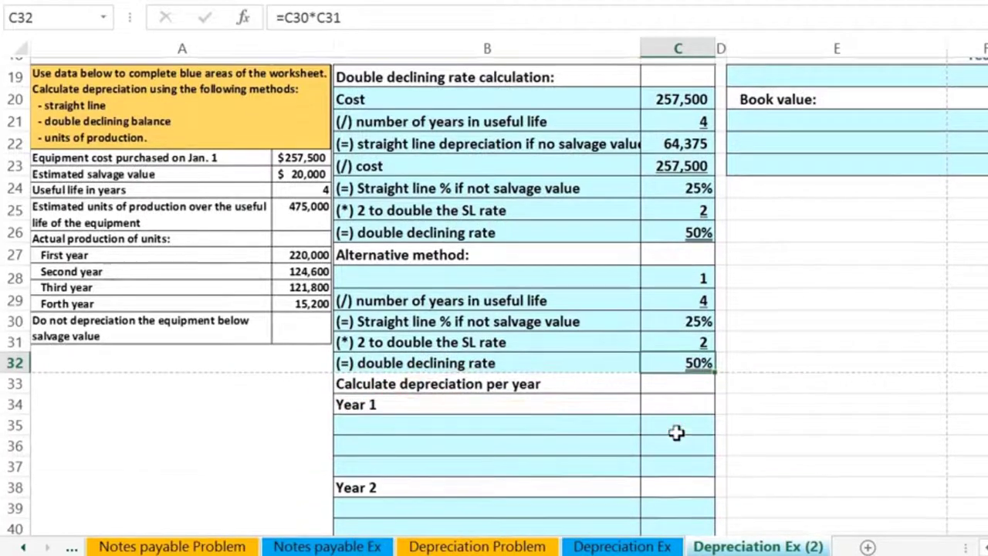
click(436, 424)
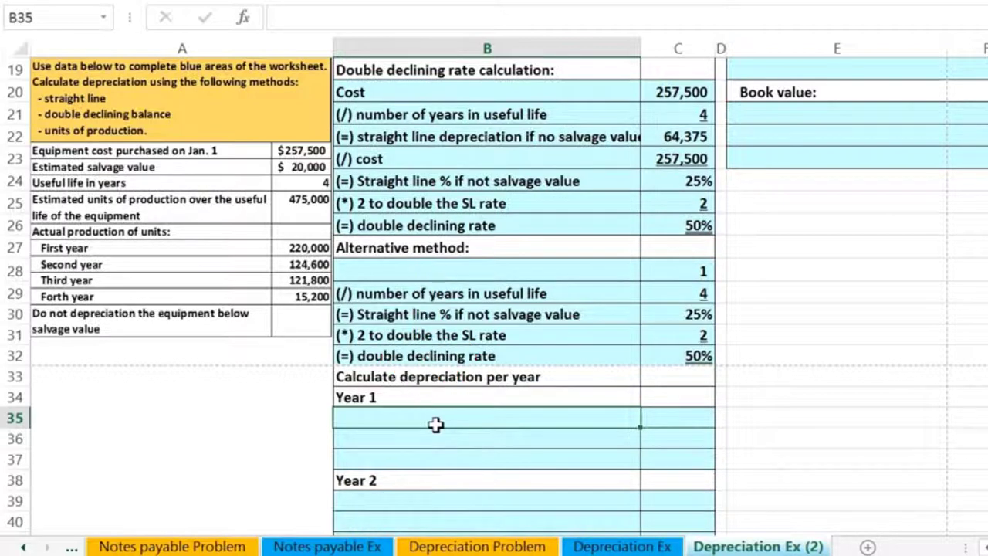
key(Tab)
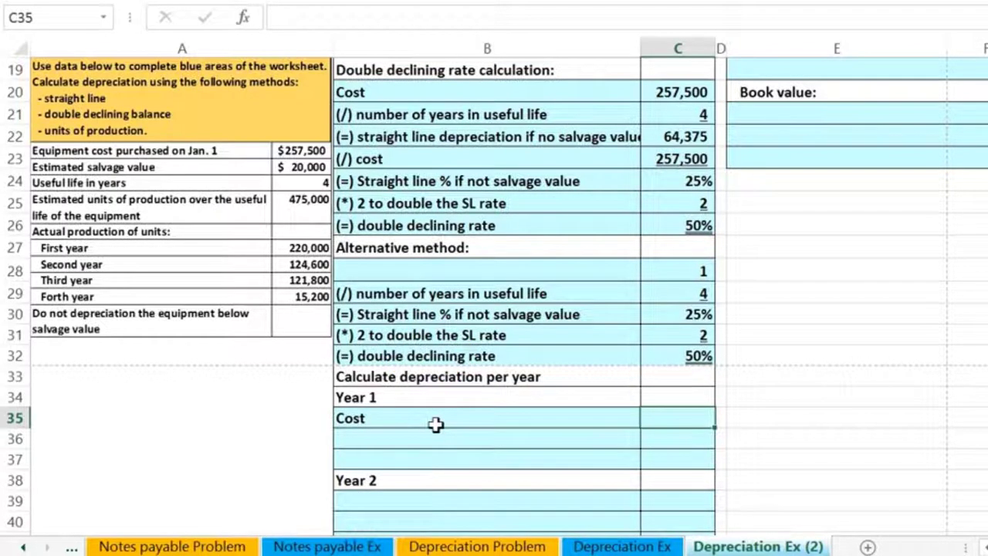
text(257,50)
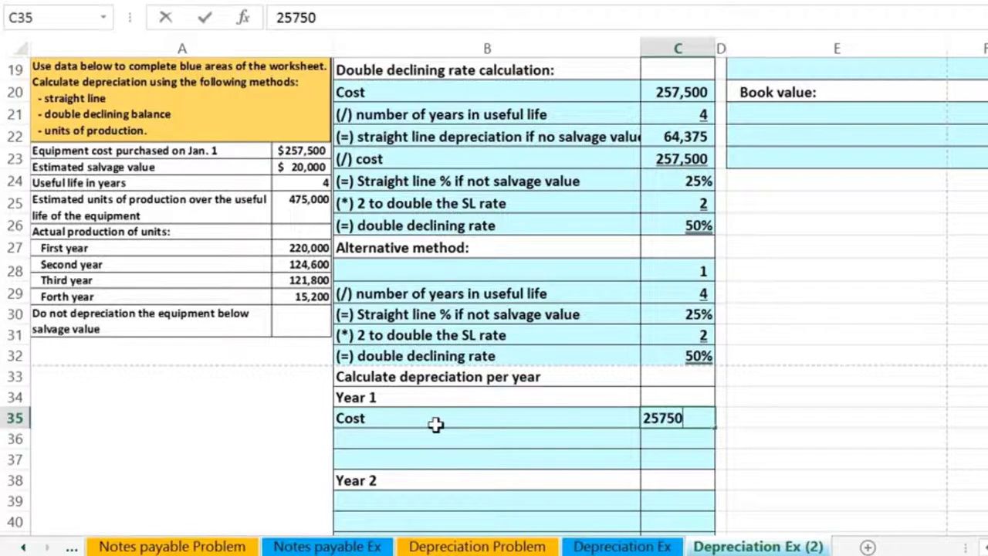
text(0)
key(Return)
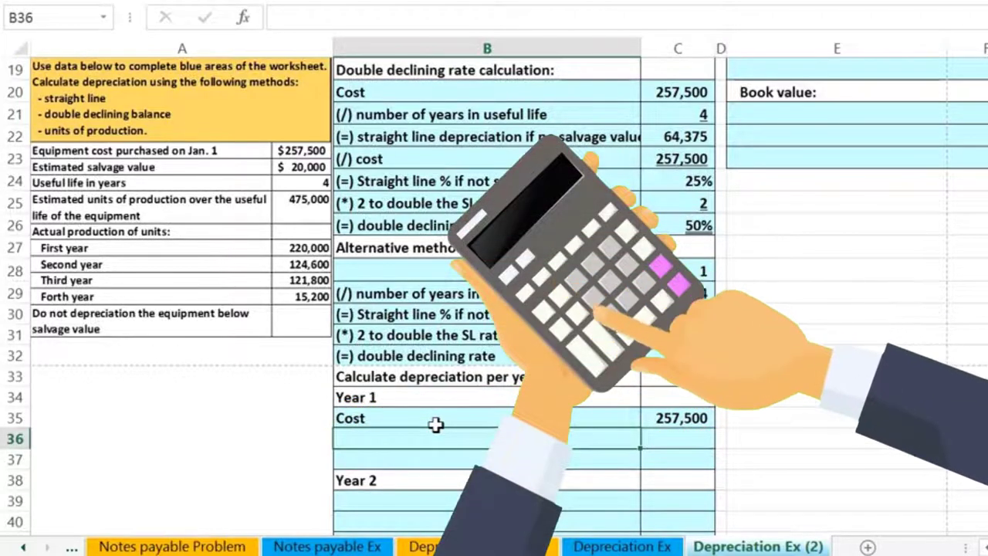
Label B36 "(*) double declining rate" and link C36 to the rate in C32.
text((*) double declining rate)
key(Tab)
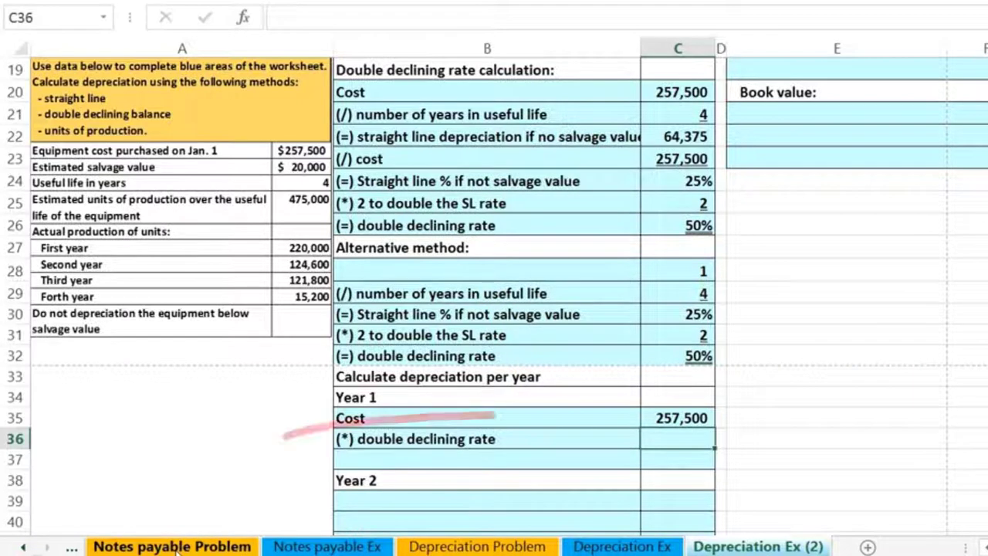
text(=)
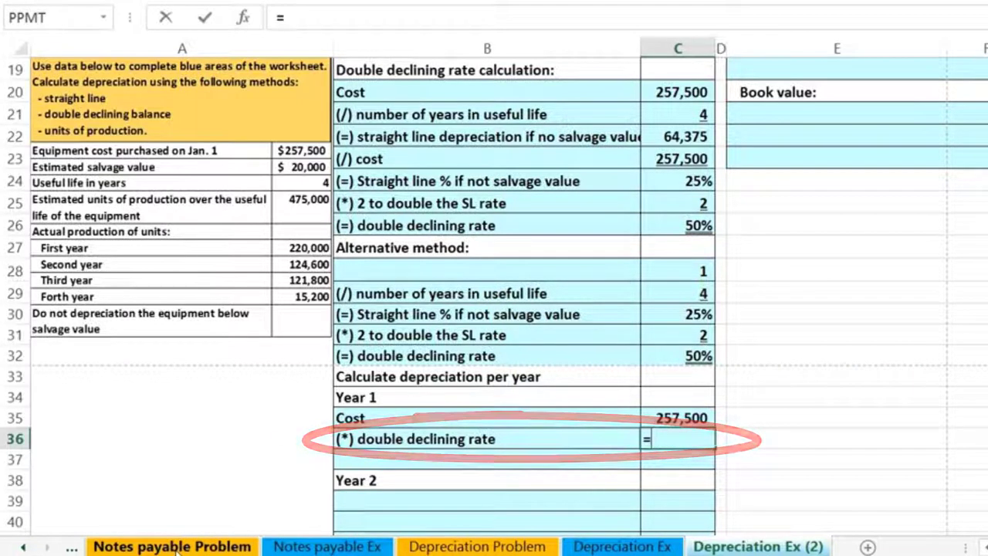
click(651, 360)
key(Return)
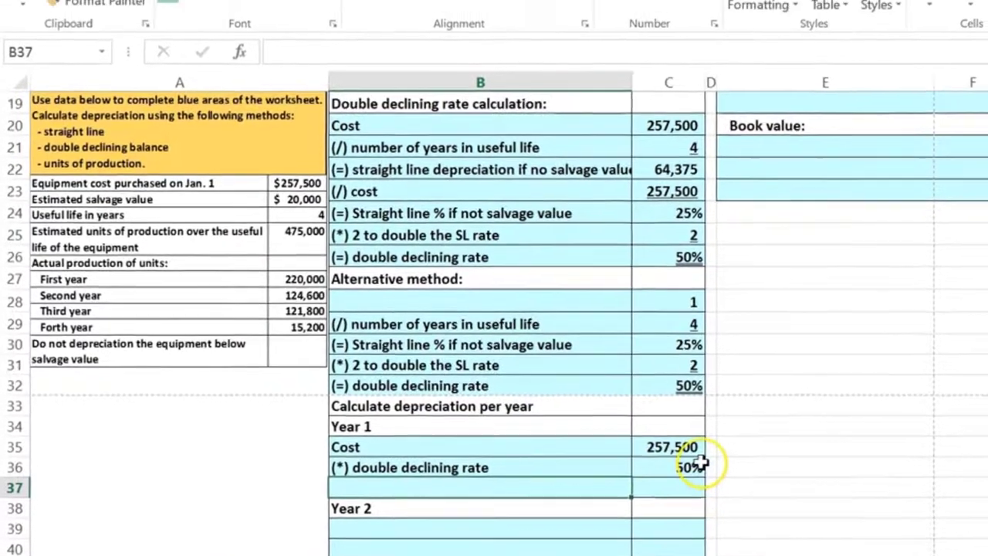
click(679, 438)
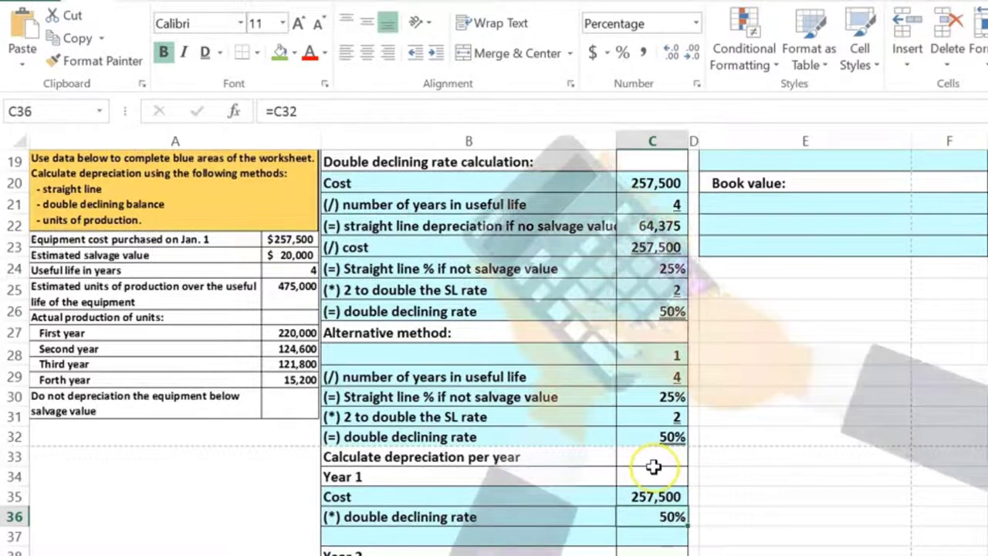
click(646, 431)
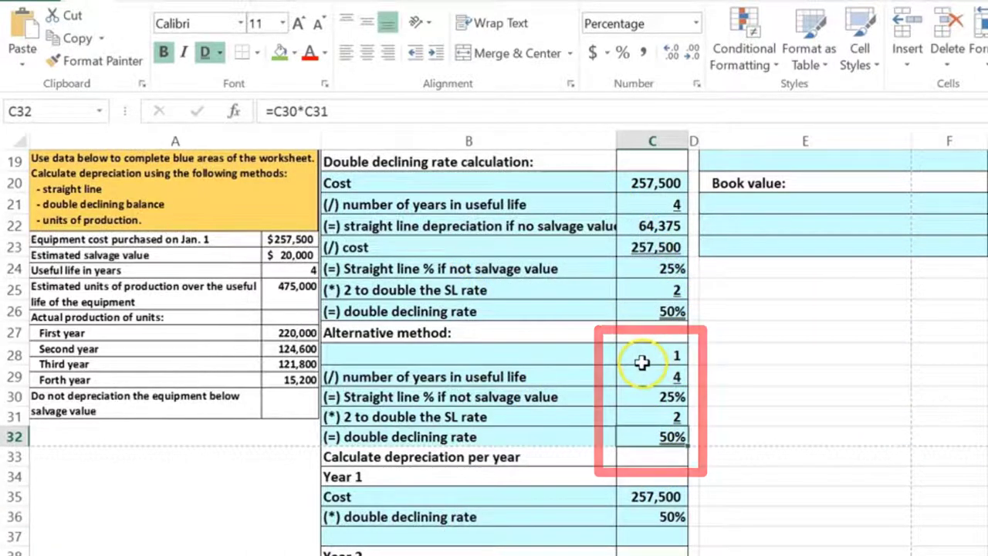
click(651, 437)
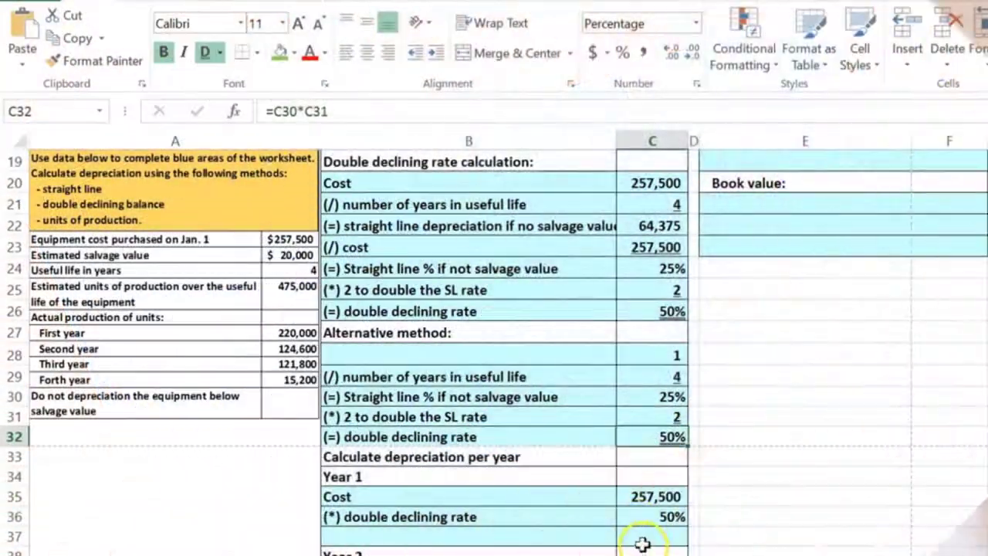
Label B37 "(=) depreciatin for year 1" and calculate it in C37 with =C35*C36.
click(640, 537)
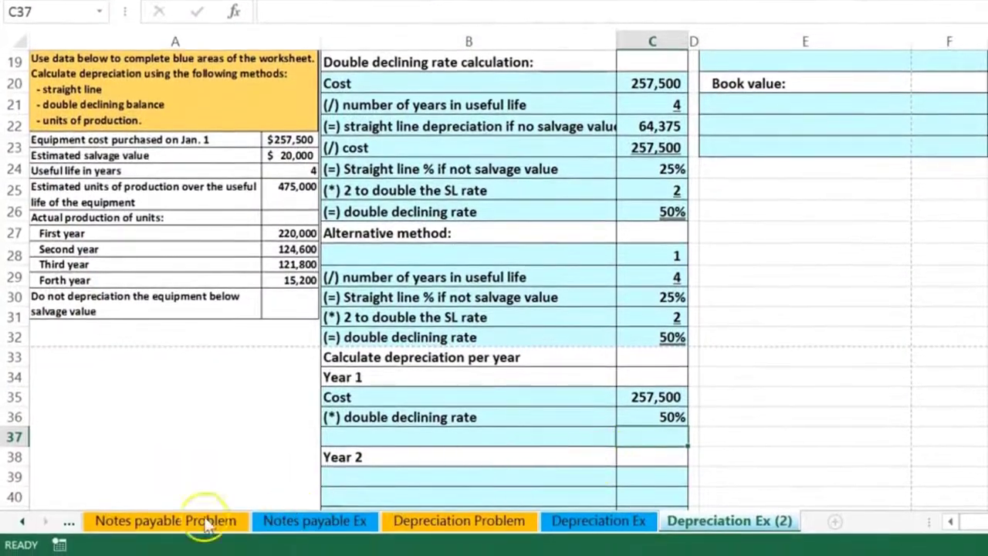
click(384, 457)
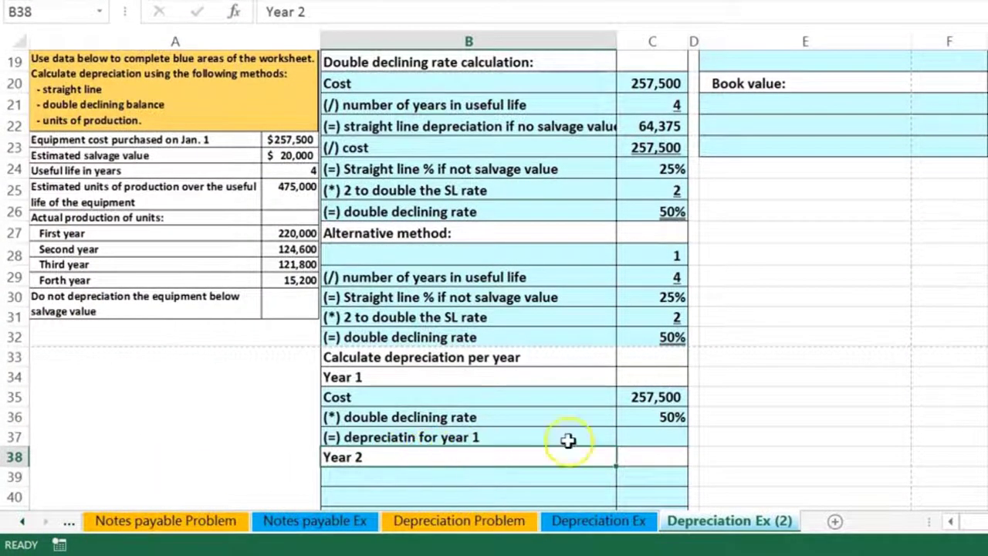
click(668, 436)
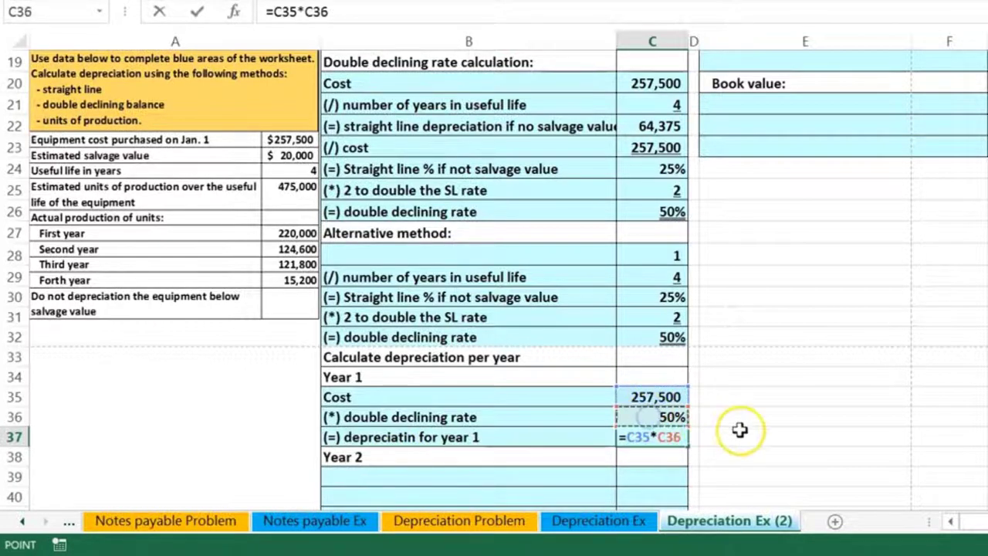
text(=C35*C36)
key(Return)
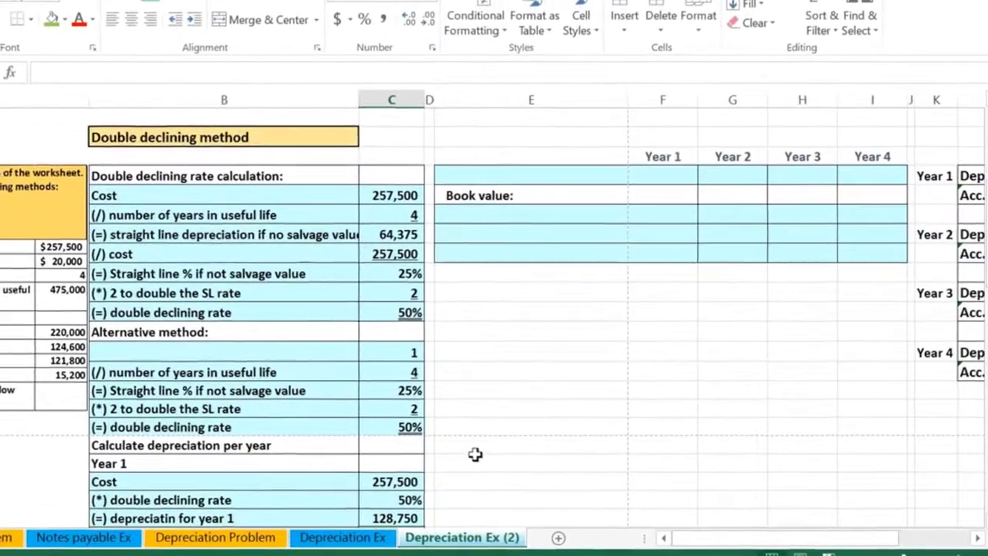
Fill column E of the double declining table with the Depreciation, Cost, accumulated depreciation and book value labels from the straight line table.
click(773, 243)
click(463, 180)
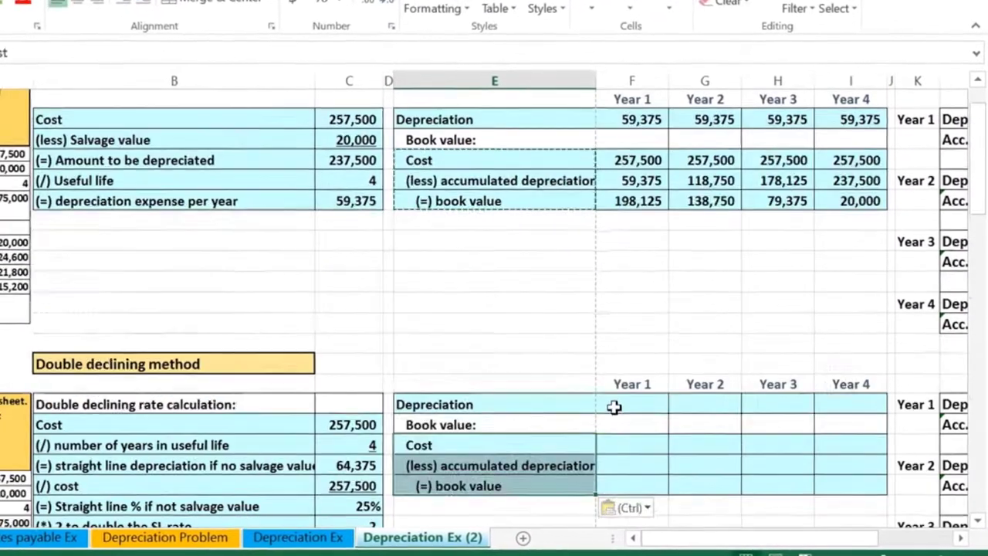
Link the double declining table's Year 1 depreciation in F19 to the calculated amount in C37.
click(612, 405)
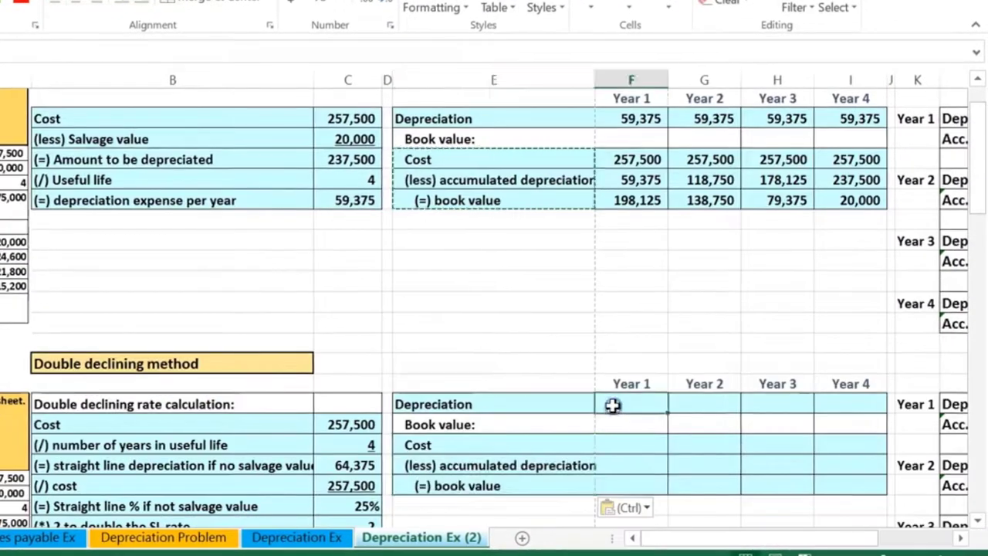
text(=)
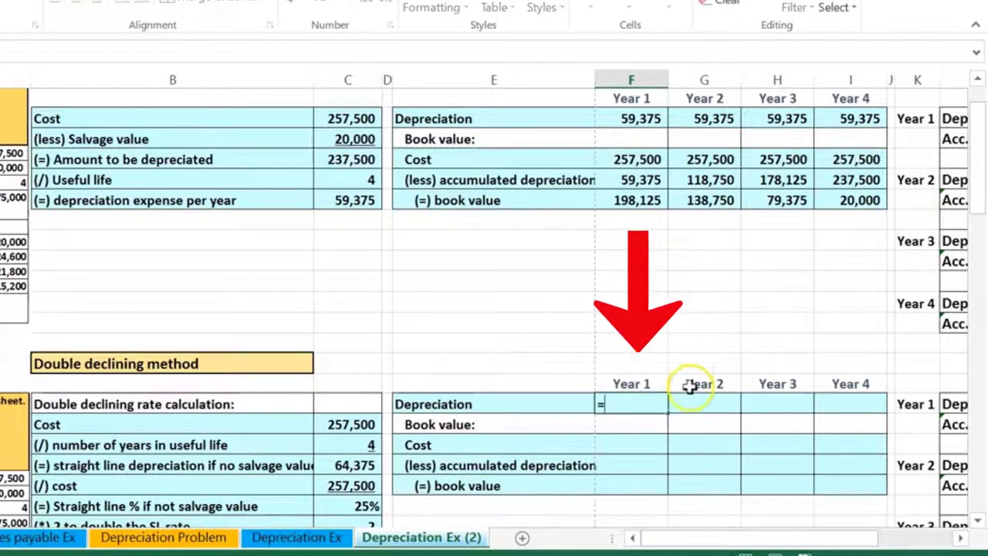
scroll(529, 390, down, 5)
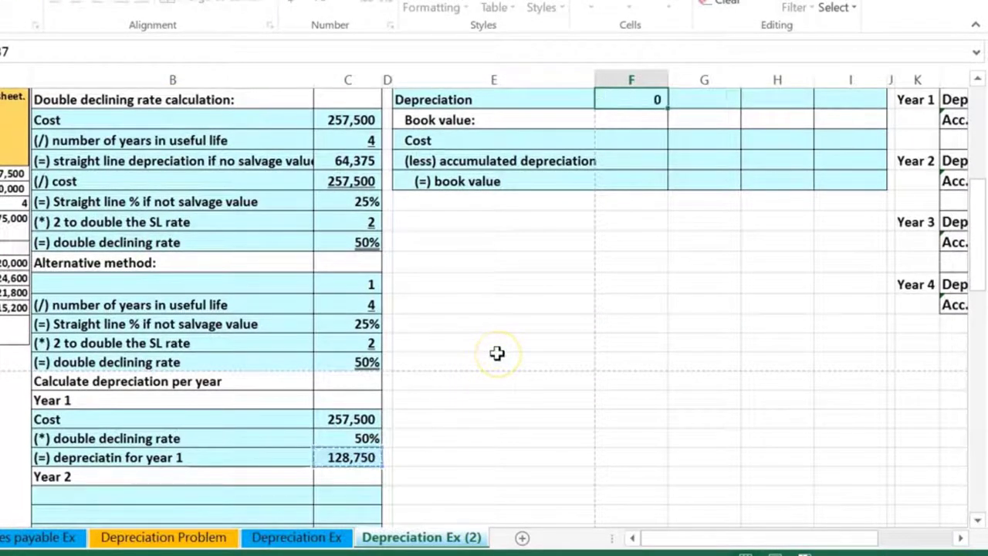
key(Return)
scroll(496, 352, up, 3)
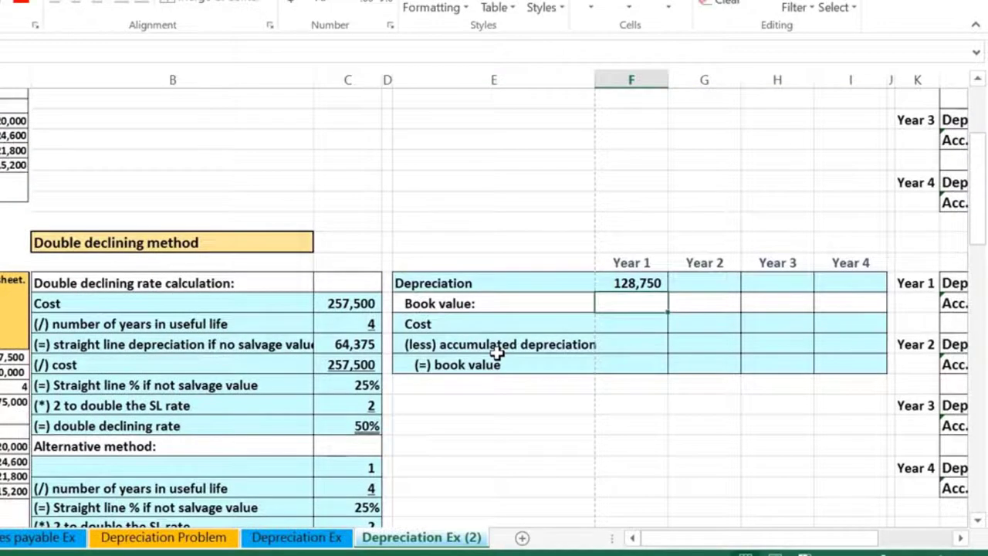
Link the double declining table's Year 1 cost in F21 to the equipment cost in the rate calculation.
scroll(504, 357, up, 3)
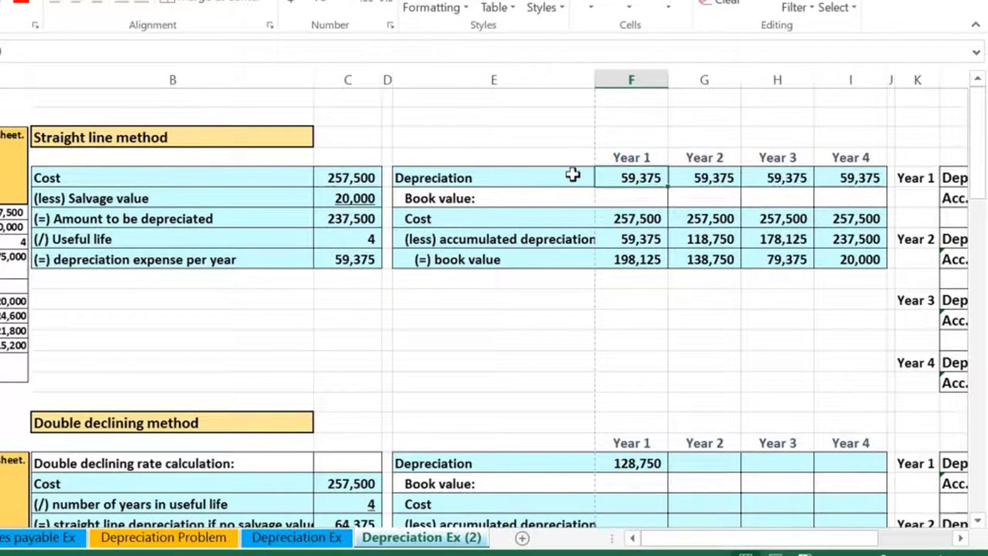
scroll(571, 175, down, 3)
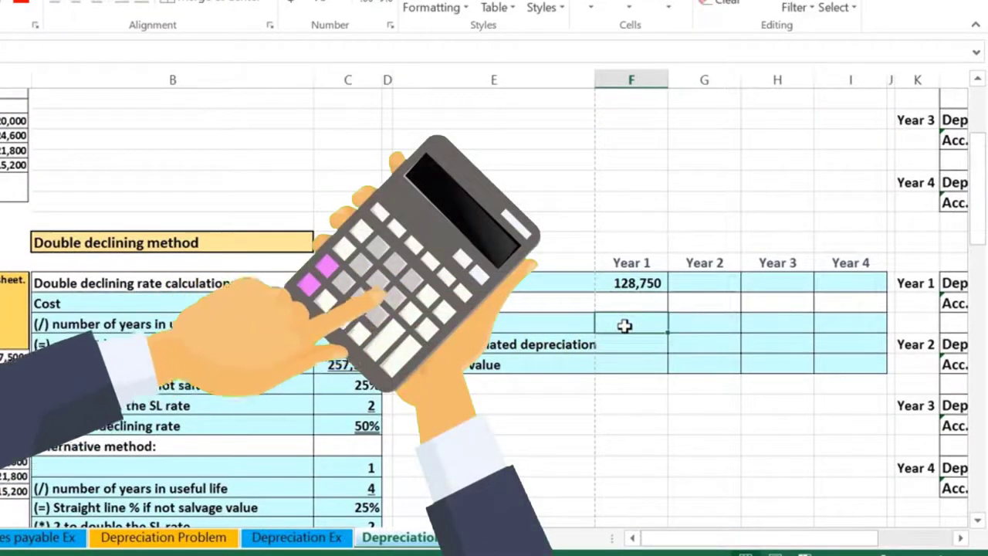
text(=)
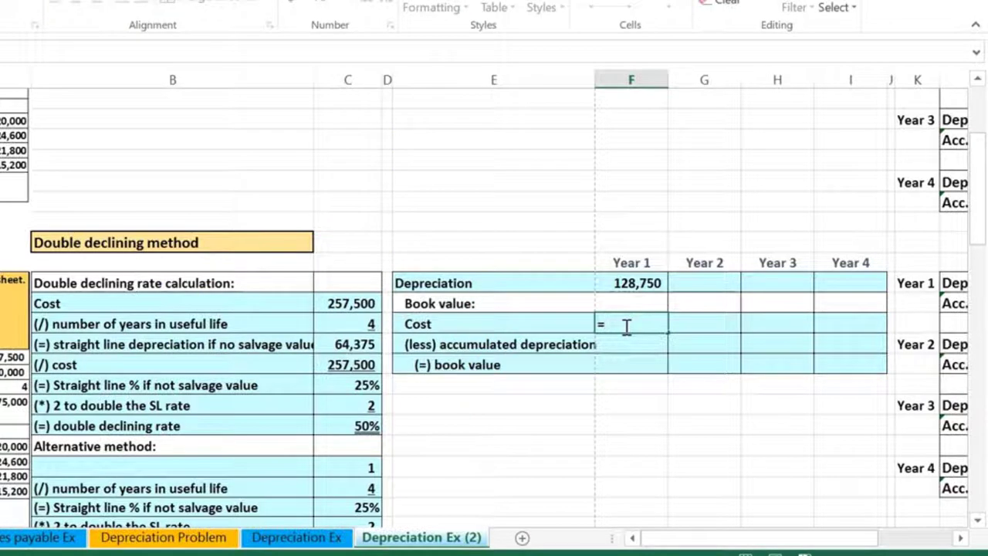
key(Left)
key(Left)
key(Left)
key(Return)
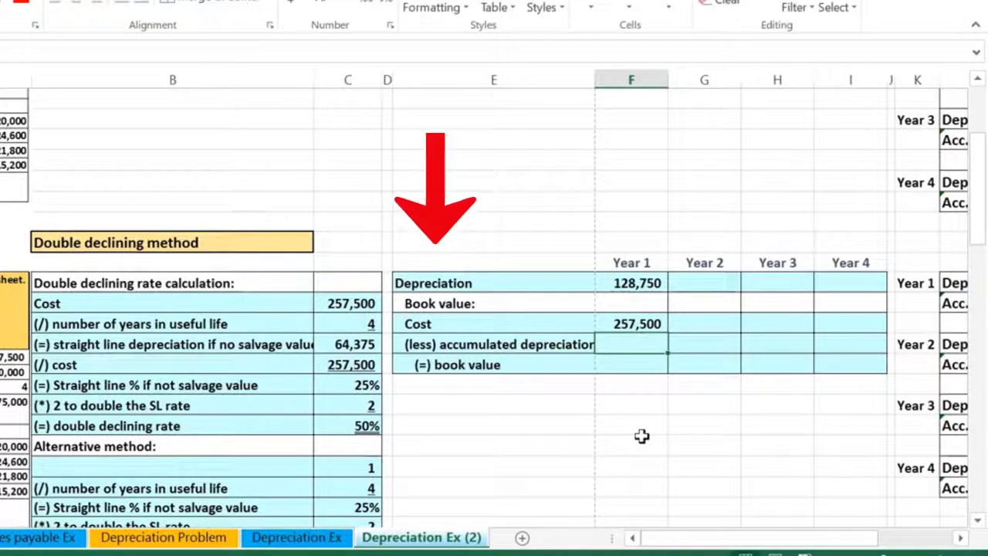
Set the Year 1 accumulated depreciation in F22 equal to the Year 1 depreciation with =F19.
text(=)
key(Up)
key(Up)
key(Up)
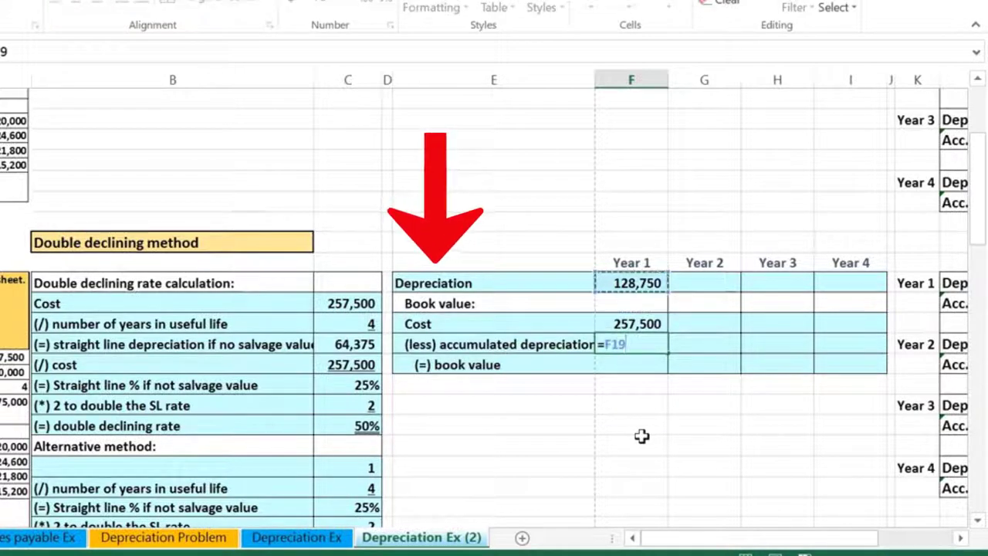
key(Return)
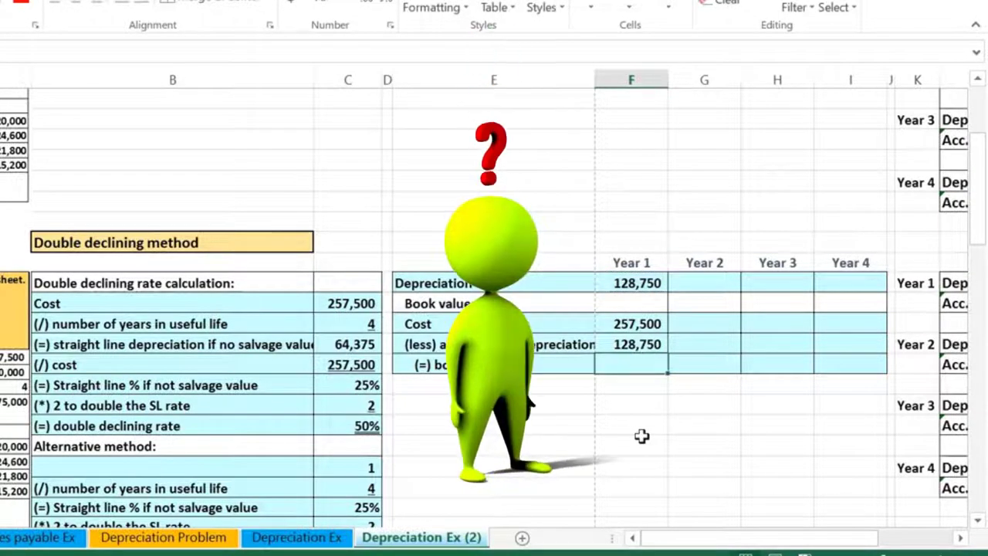
Calculate the Year 1 book value in F23 as cost F21 minus accumulated depreciation F22.
text(=)
click(646, 327)
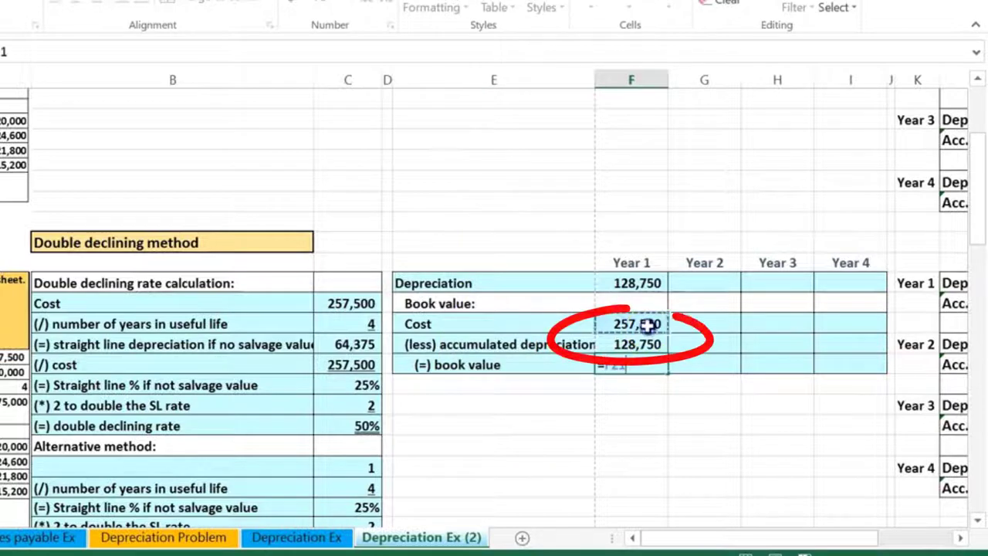
text(-)
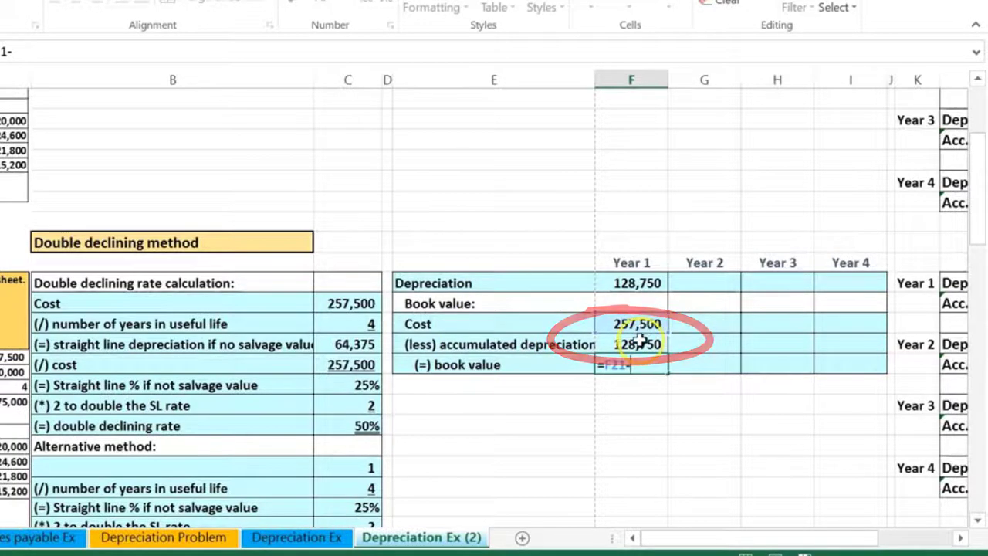
click(641, 344)
key(Return)
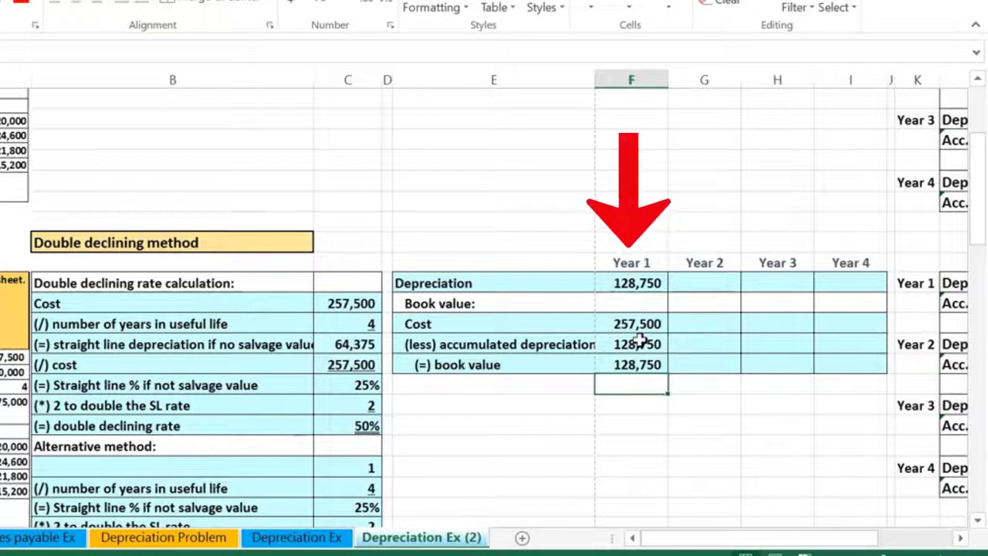
Review the Year 1 depreciation, cost, accumulated depreciation and book value in the double declining table alongside the journal and trial balance sections.
click(643, 284)
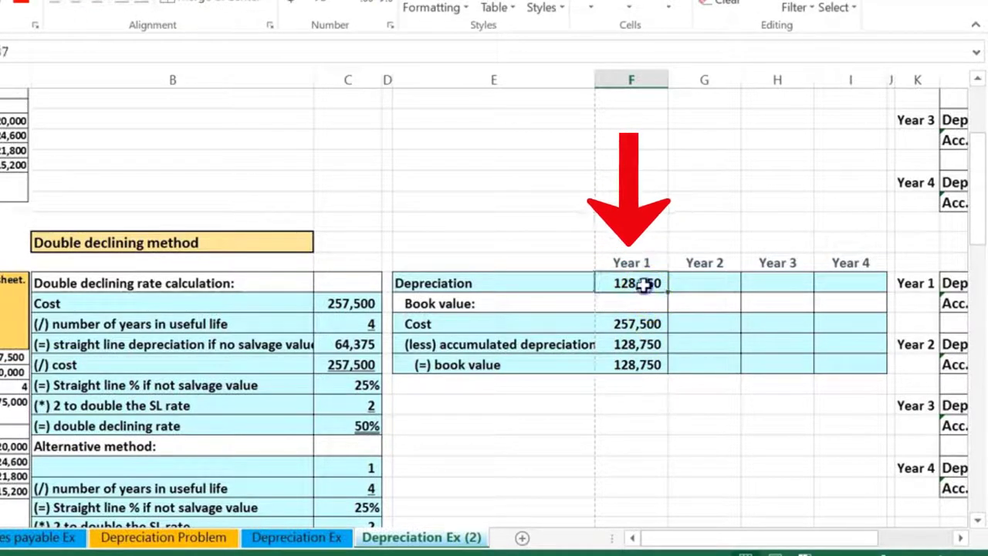
drag(637, 323, 632, 339)
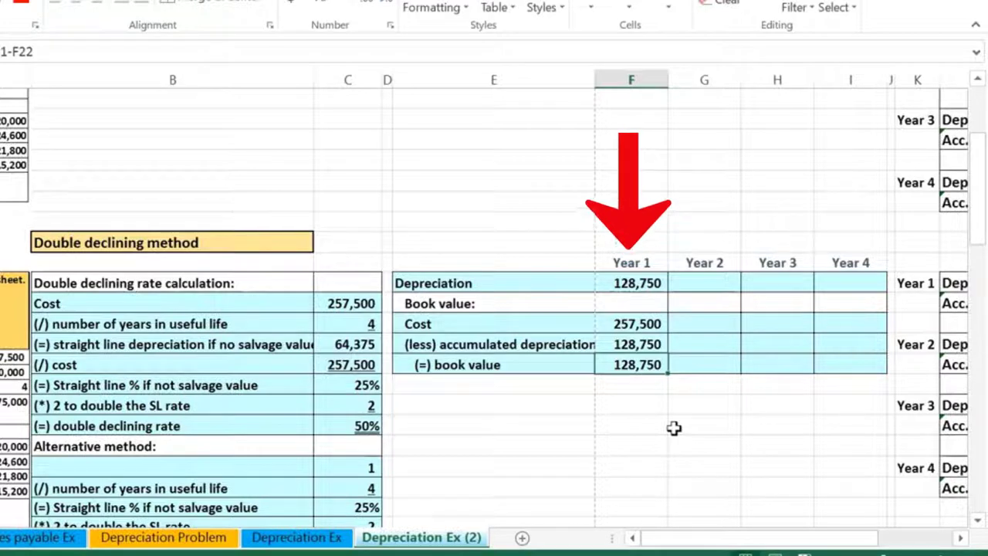
key(Right)
key(Right)
key(Right)
key(Right)
key(Right)
key(Right)
key(Right)
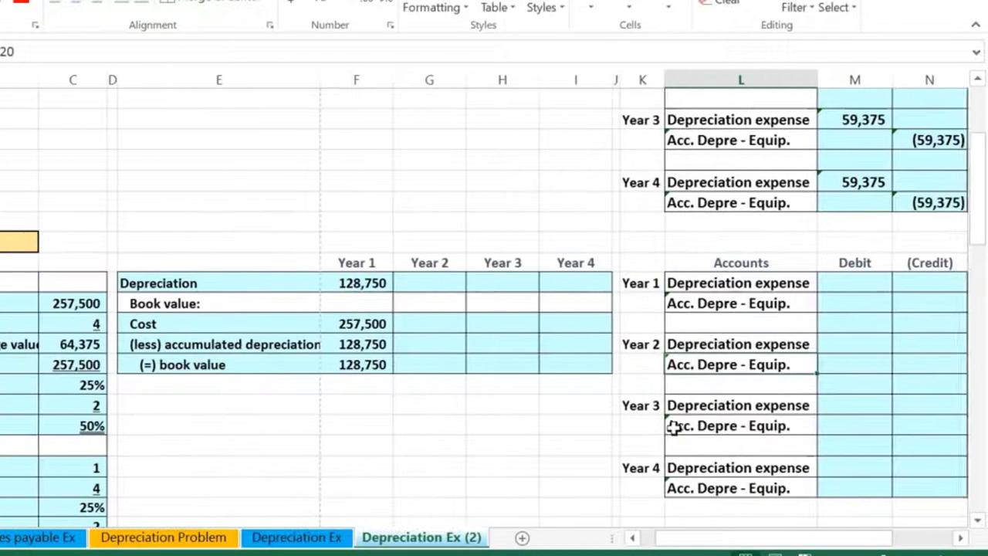
key(Right)
key(Right)
key(Right)
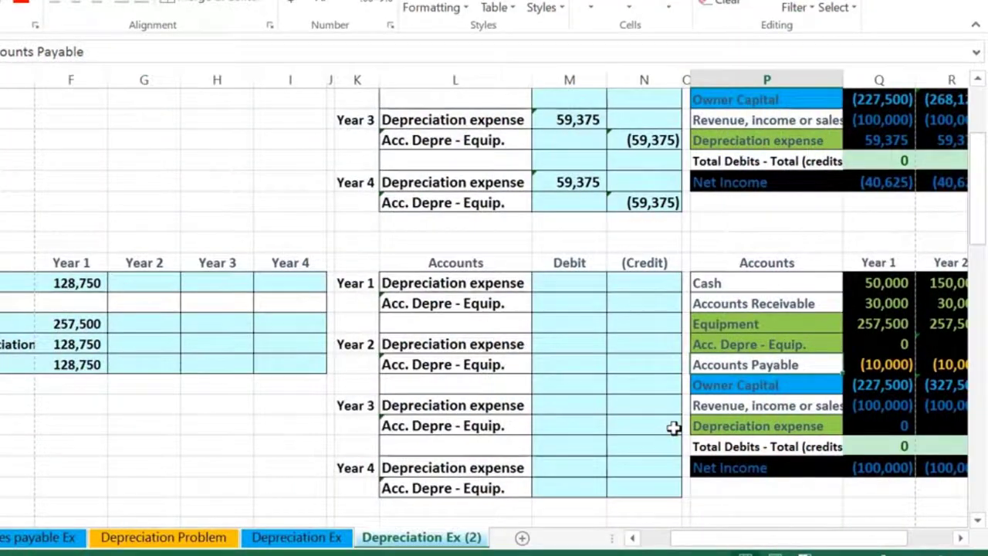
click(89, 367)
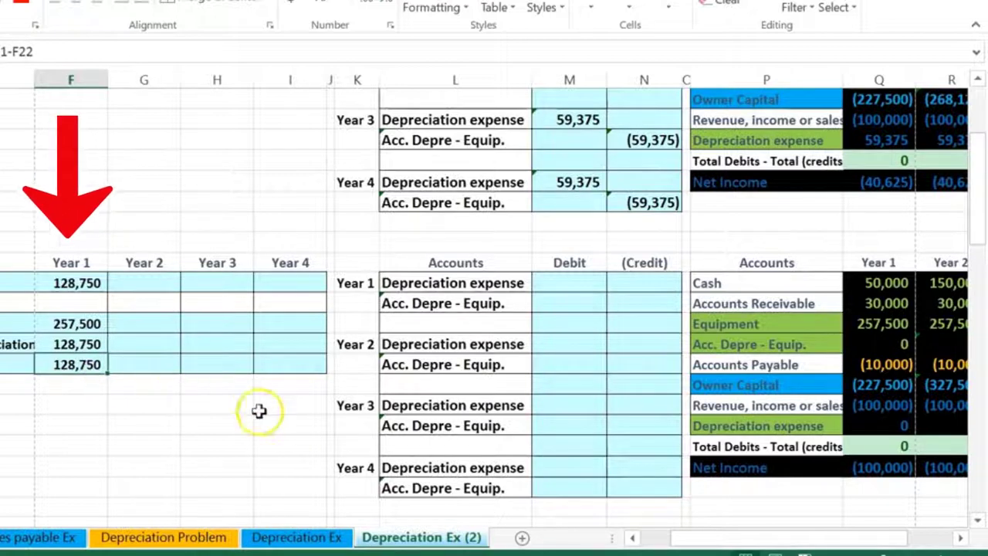
Examine the Year 1 trial balance accounts for the double declining method, including equipment, accumulated depreciation, revenue, depreciation expense and net income.
click(867, 322)
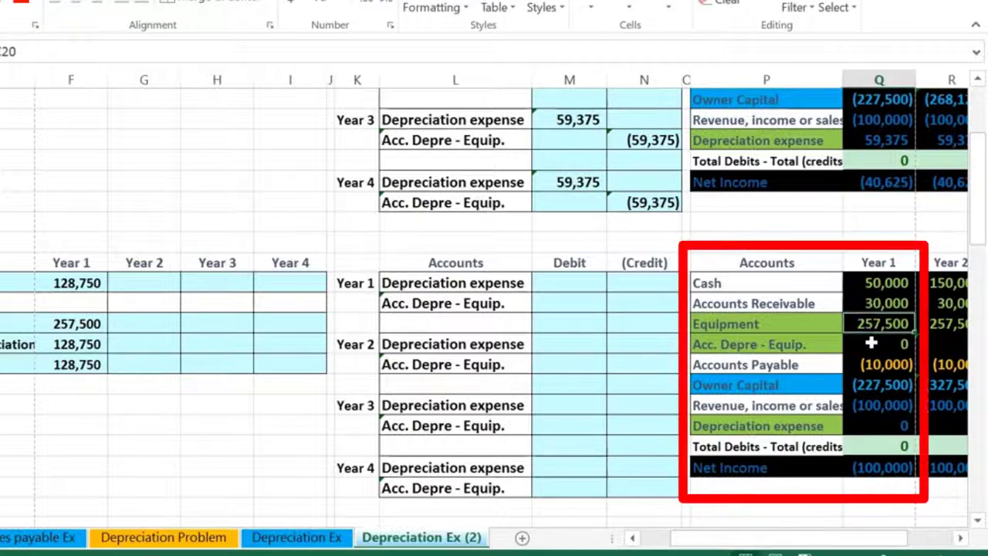
click(871, 342)
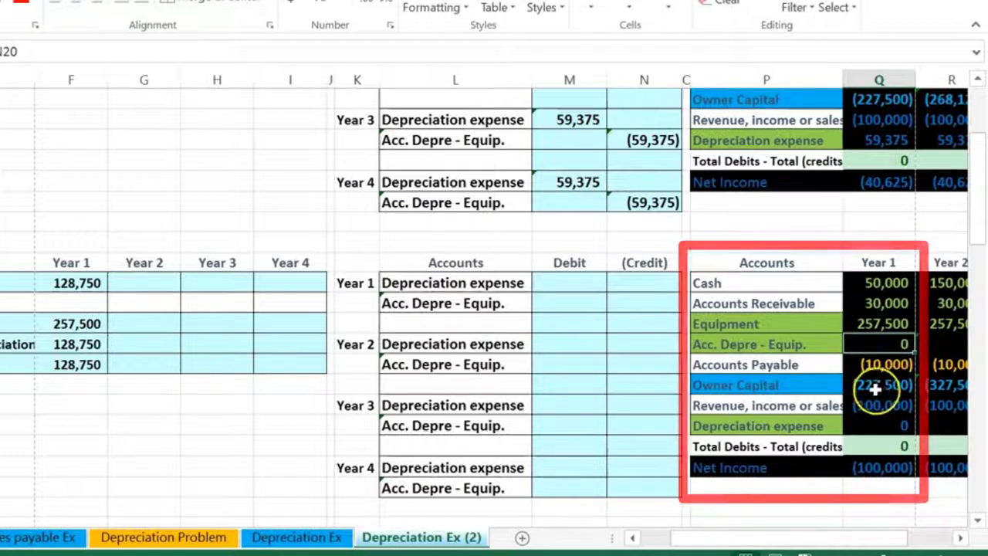
click(880, 422)
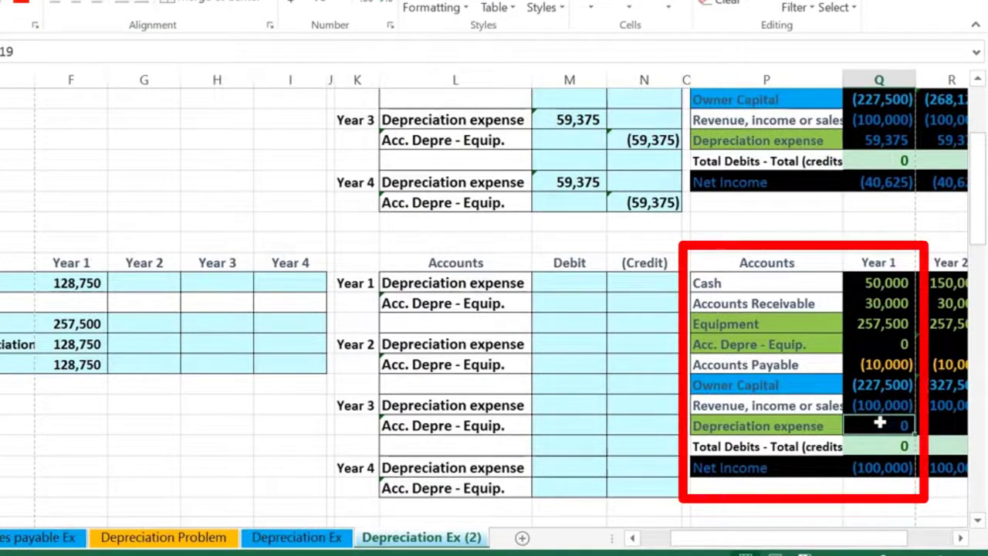
click(878, 409)
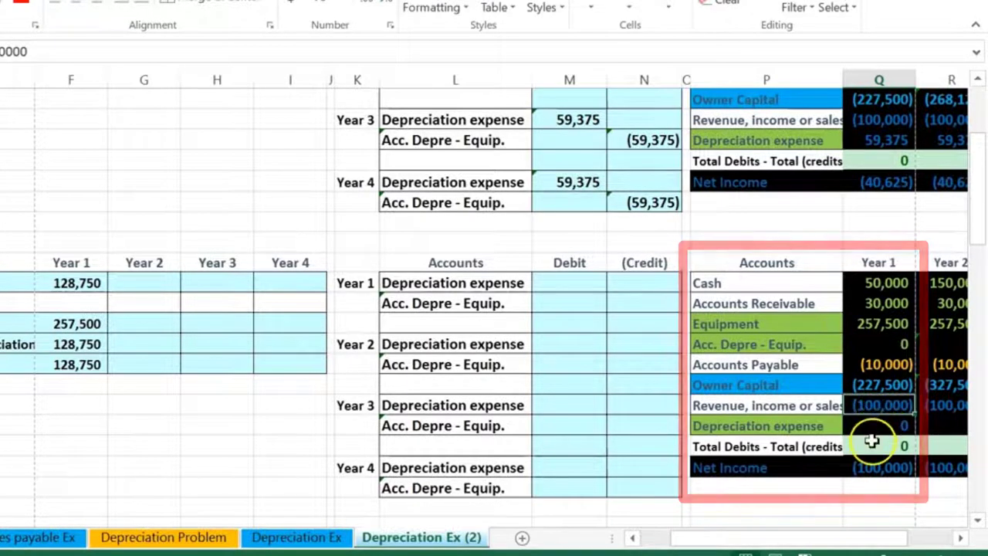
click(873, 466)
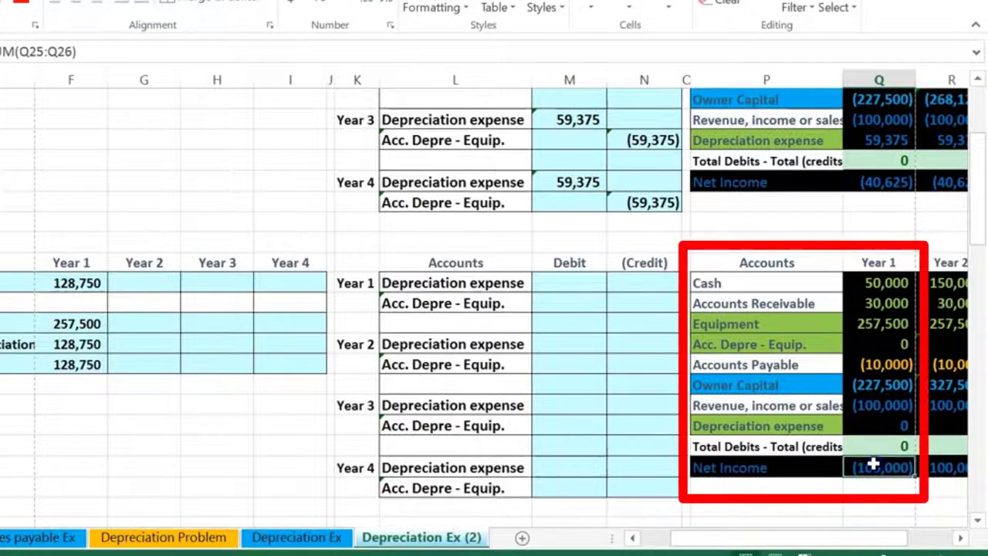
click(870, 409)
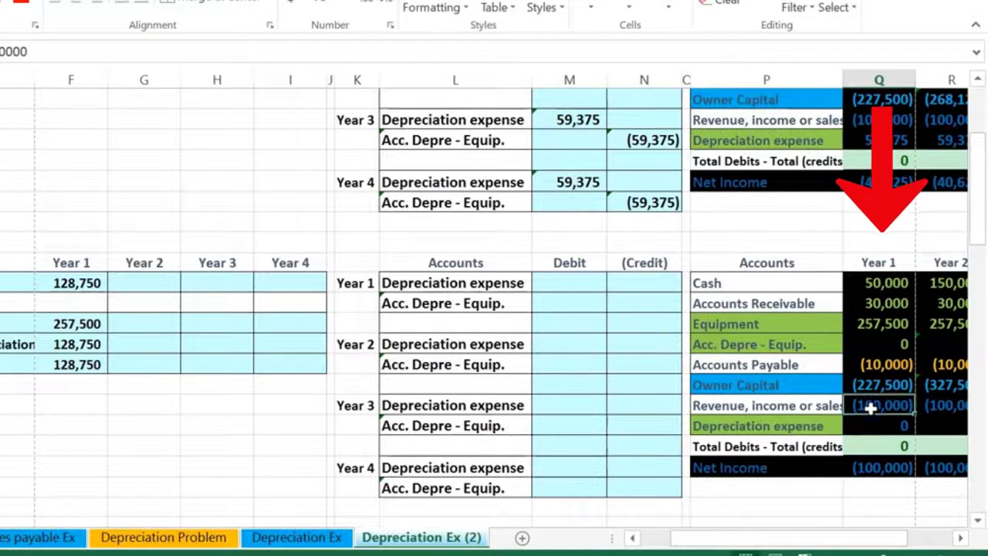
click(870, 424)
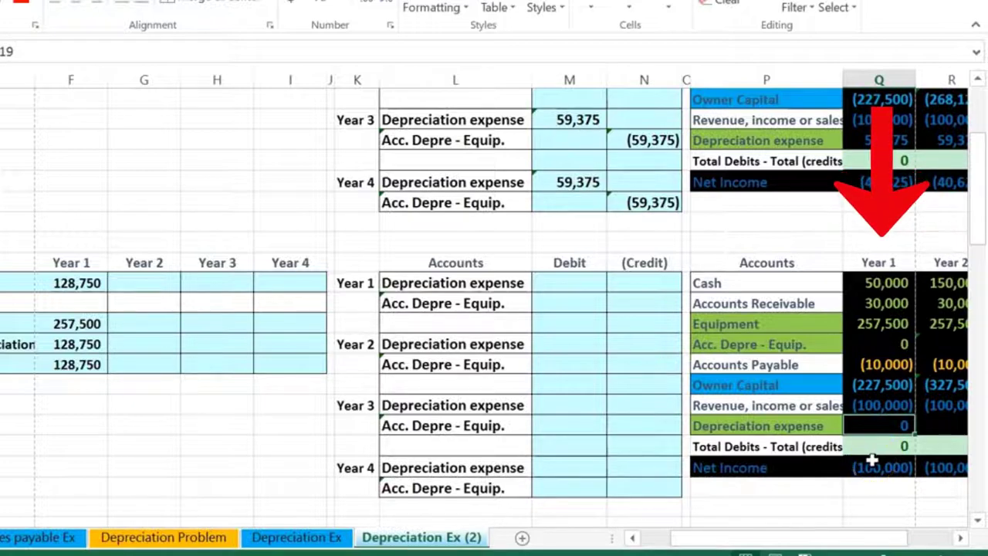
click(871, 462)
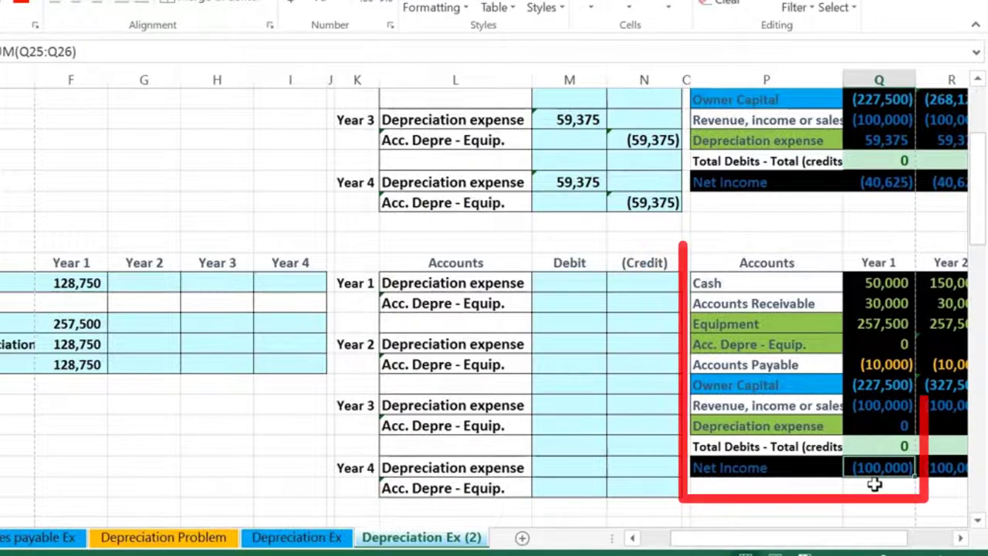
click(762, 284)
drag(761, 294, 762, 352)
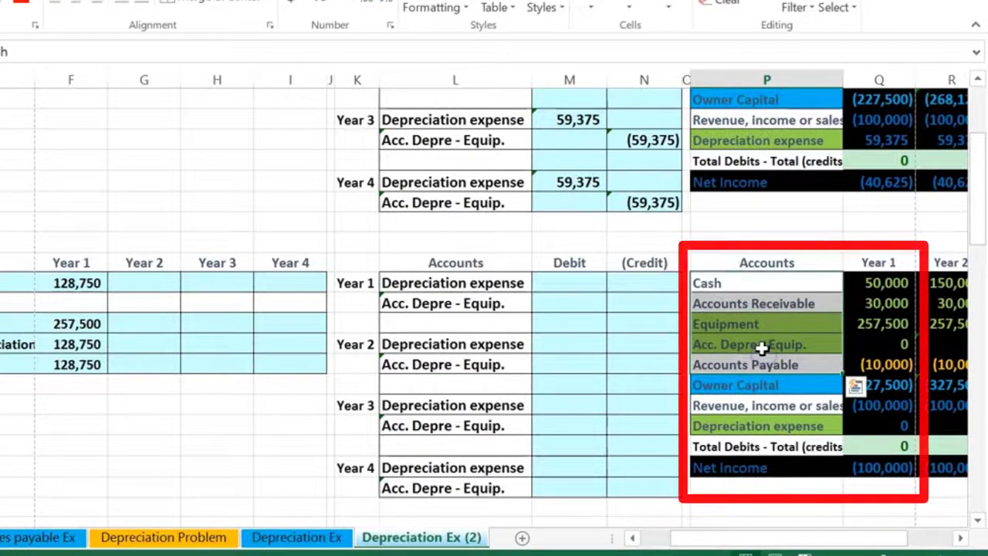
drag(756, 406, 792, 422)
click(784, 424)
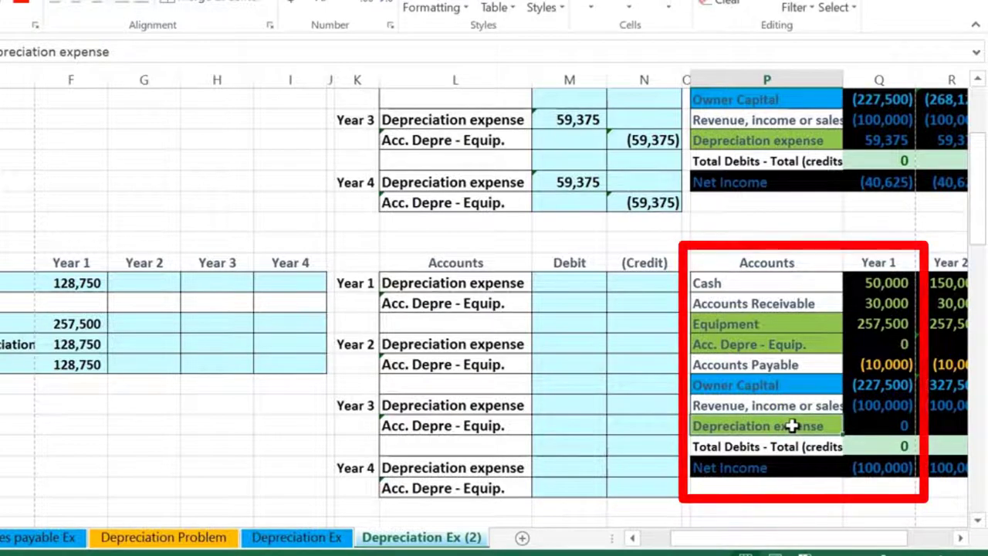
click(812, 424)
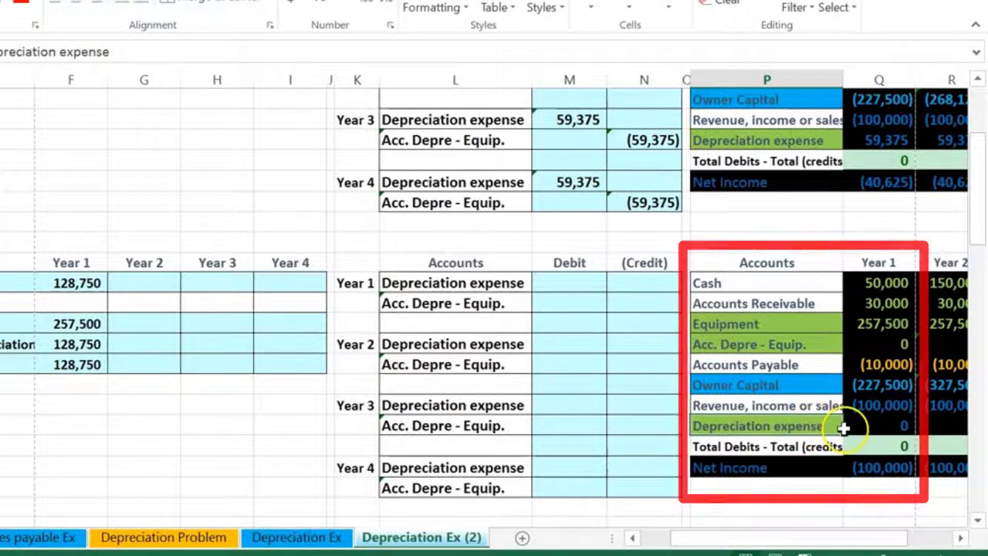
Enter the Year 1 depreciation expense debit in M19 with =F19.
click(564, 282)
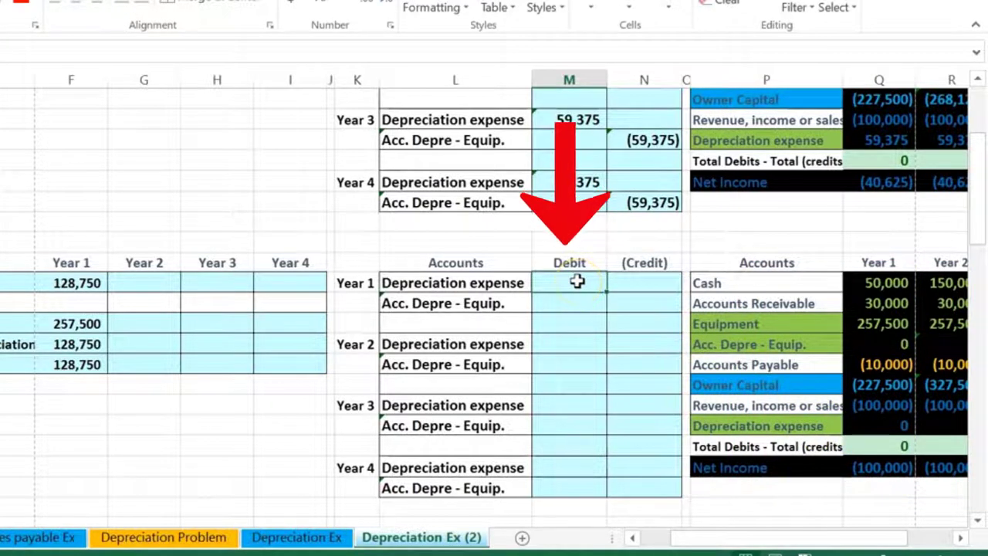
text(=)
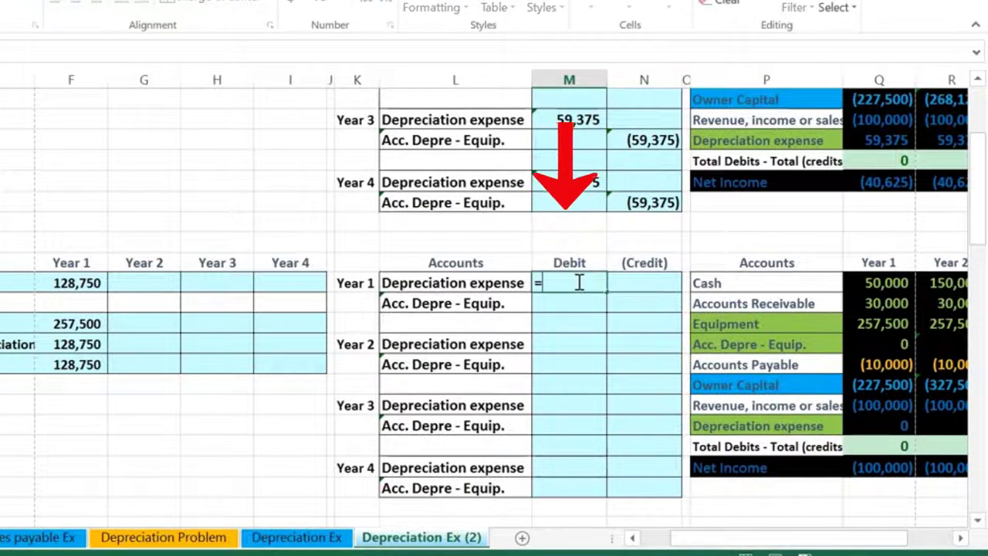
click(64, 280)
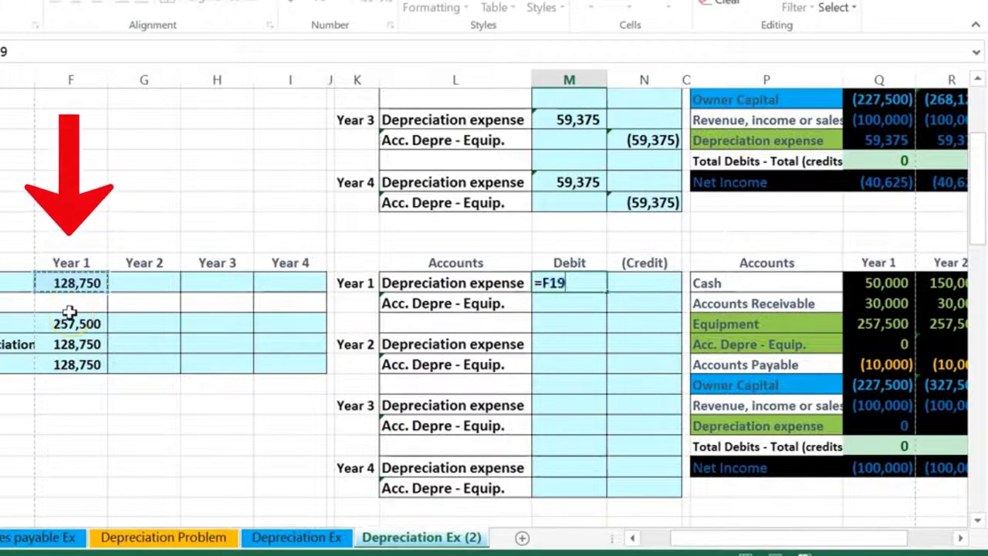
key(Return)
Enter the Year 1 accumulated depreciation credit in N20 as the negative of the debit in M19.
key(Right)
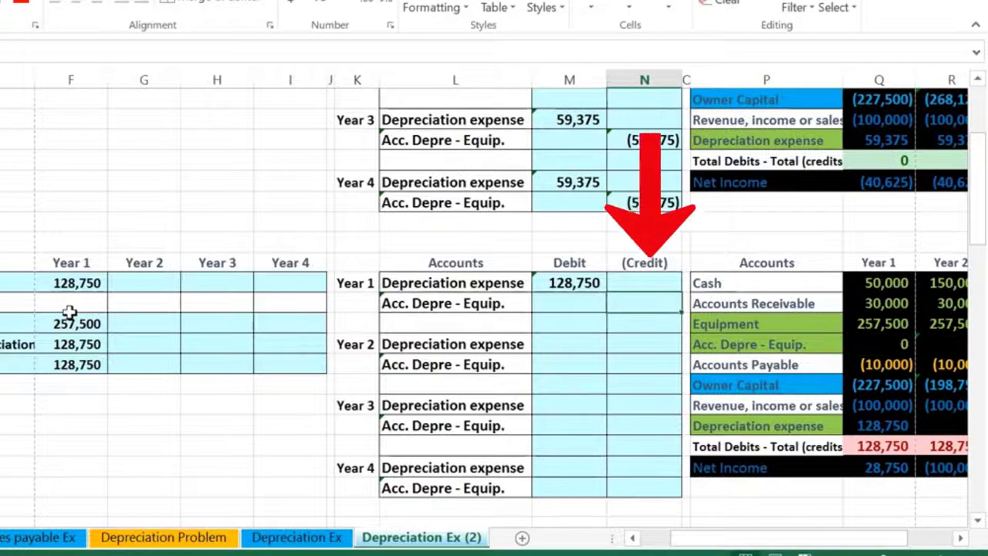
text(-)
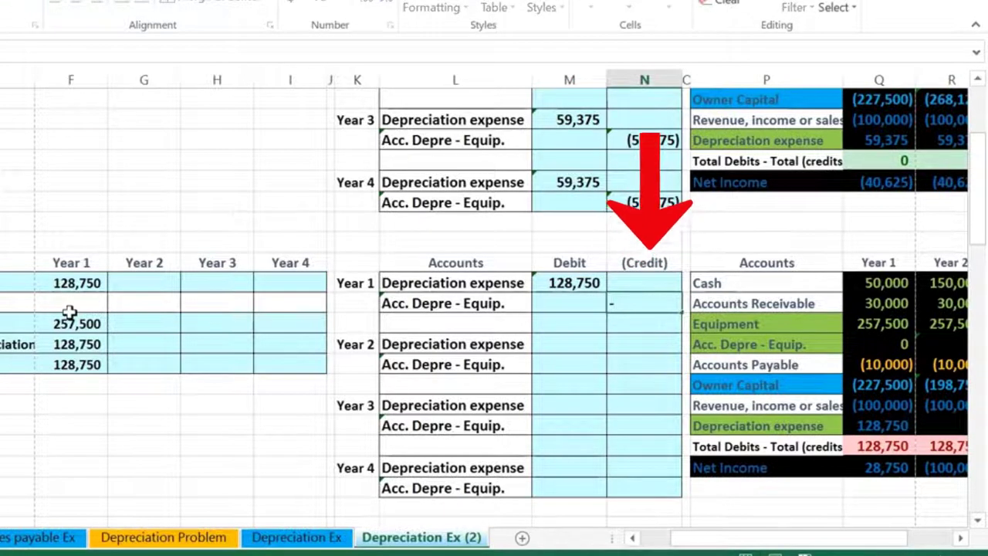
key(Left)
key(Up)
key(Return)
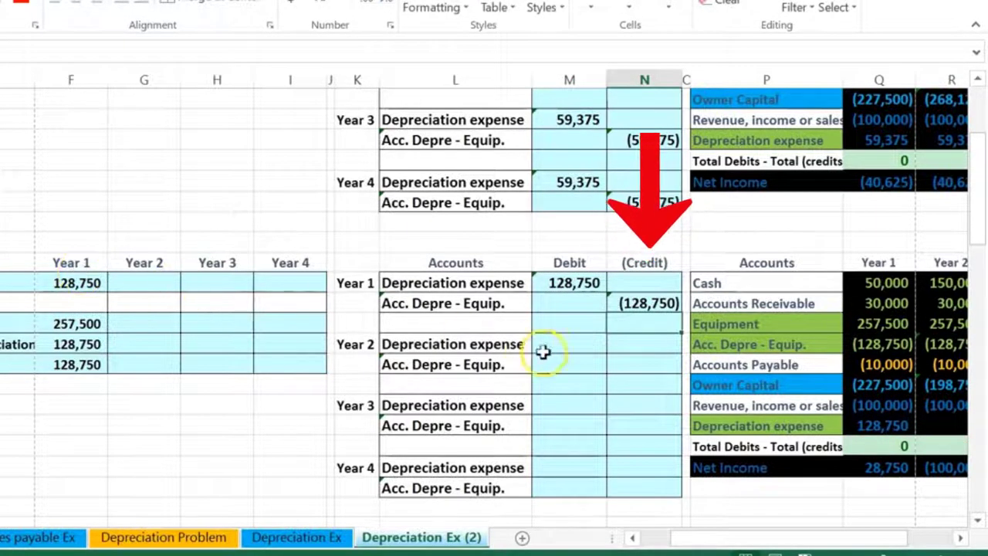
Trace the Year 1 journal entry through equipment, accumulated depreciation, revenue, depreciation expense and net income in the double declining trial balance.
click(639, 302)
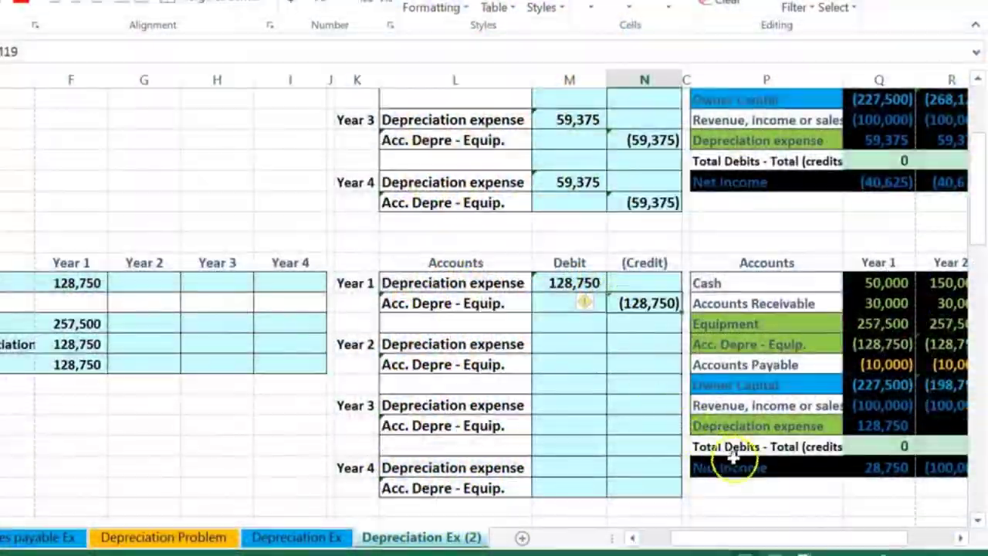
click(895, 323)
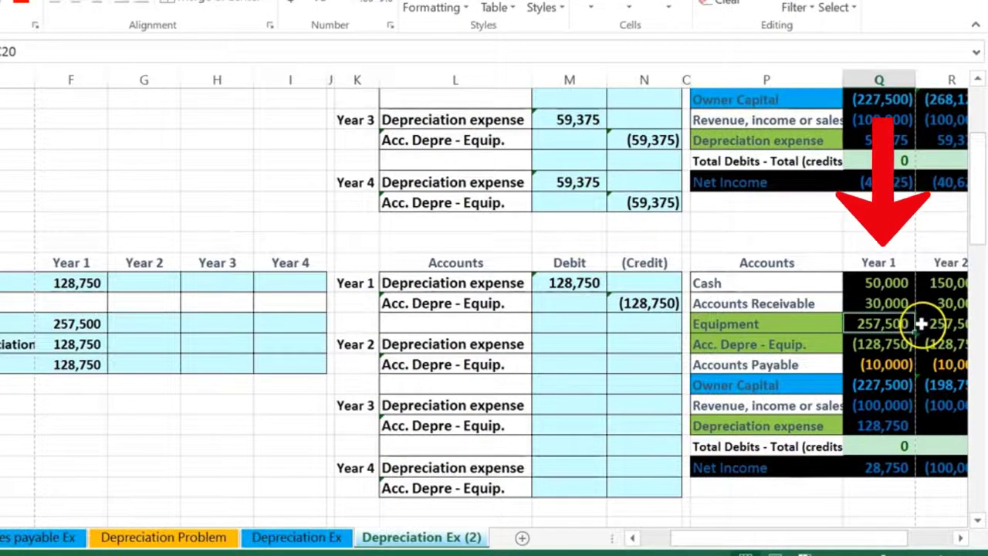
click(888, 344)
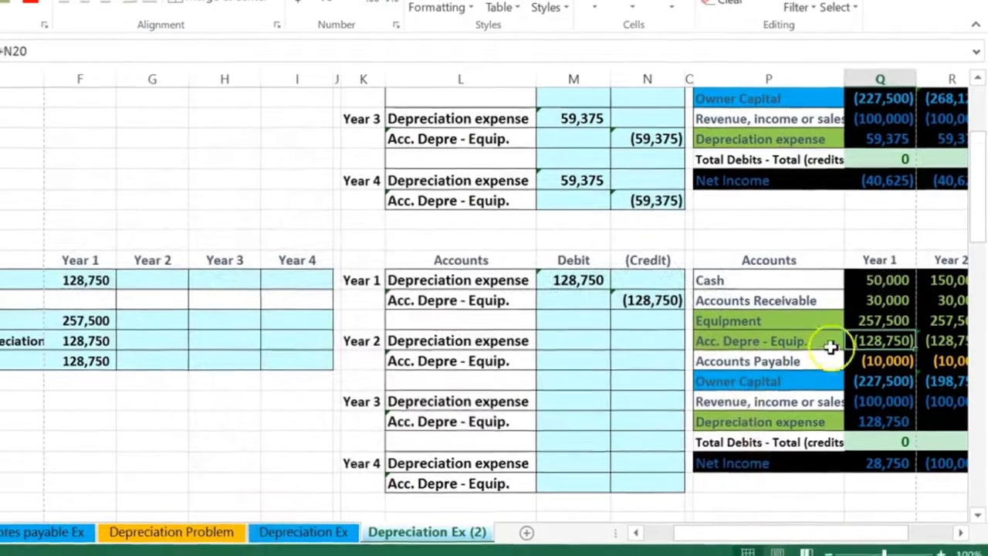
click(856, 321)
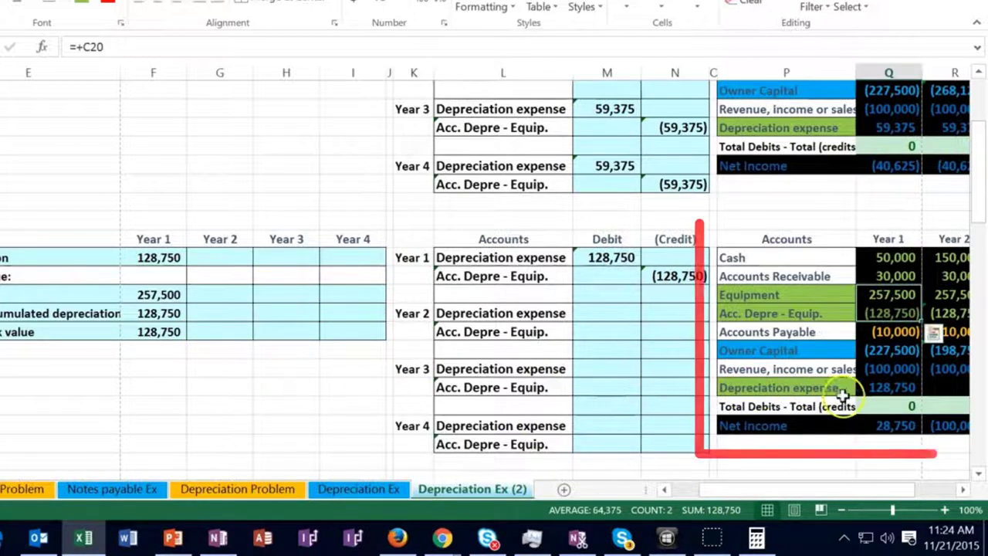
click(873, 388)
drag(874, 387, 894, 380)
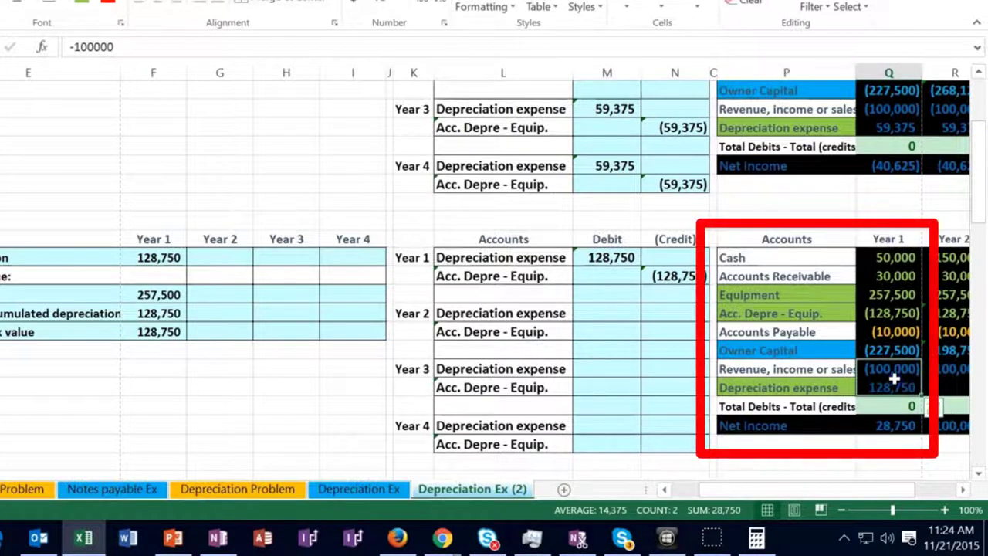
click(893, 424)
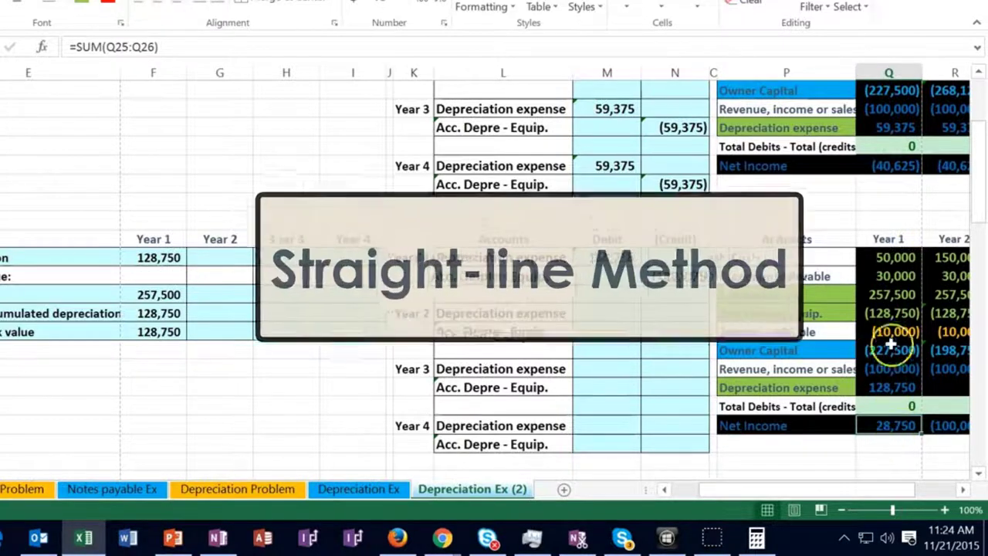
Compare Year 1 net income and depreciation expense between the straight-line and double declining trial balances.
click(895, 168)
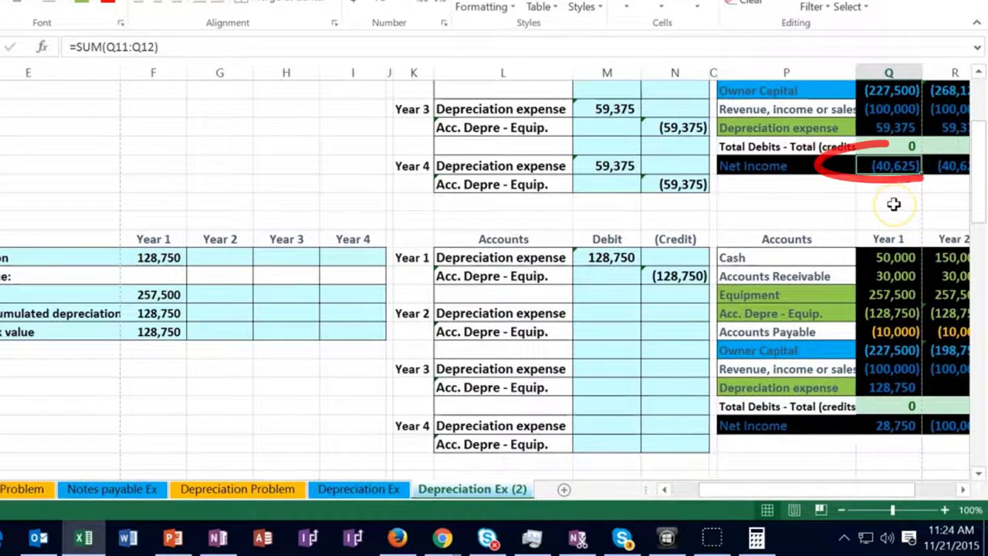
click(888, 427)
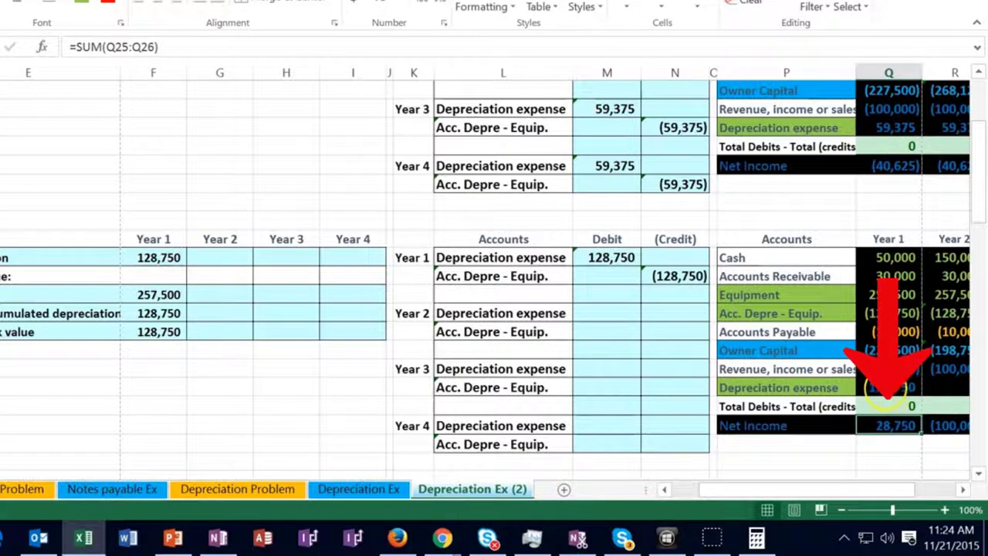
click(881, 128)
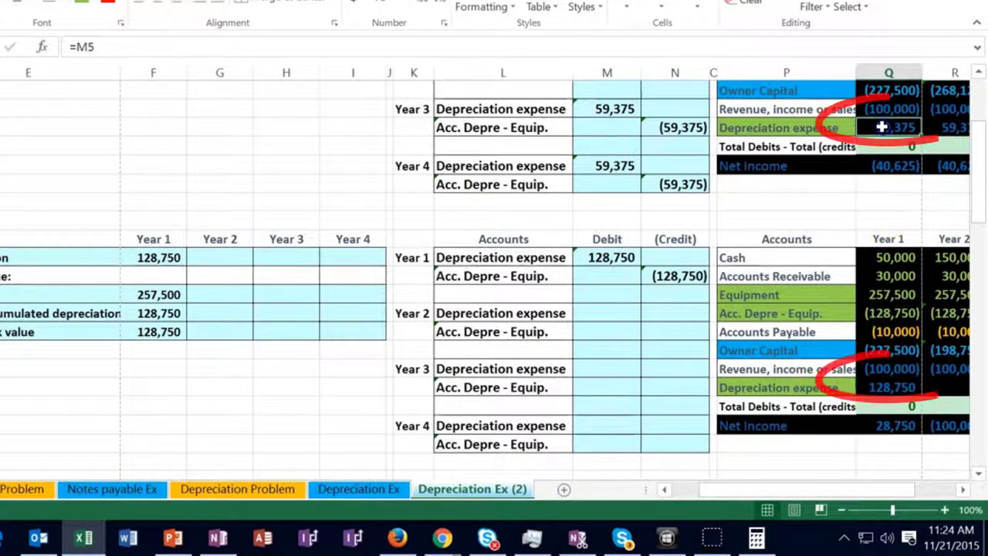
click(878, 382)
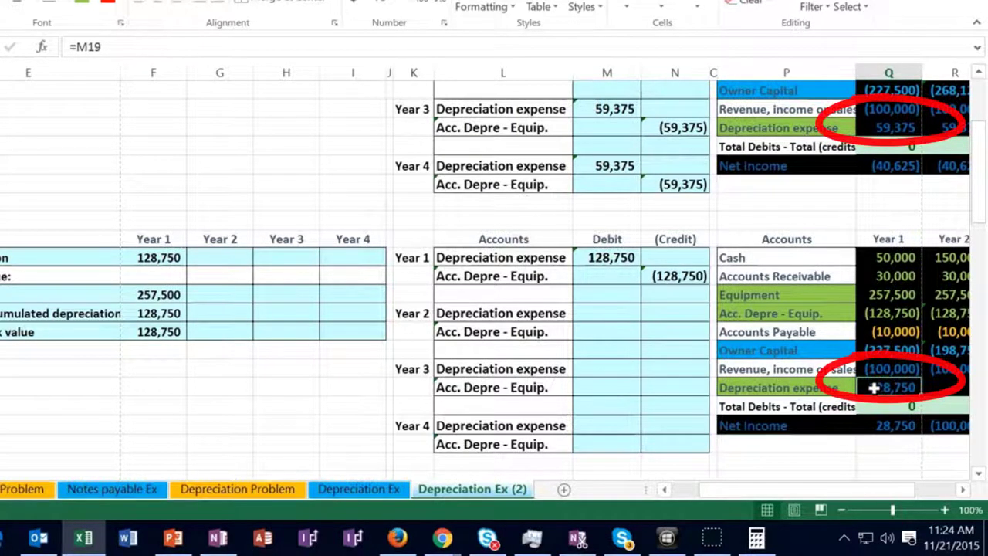
Inspect the Year 2 owner capital formula in R24 of the double declining trial balance.
drag(859, 490, 872, 490)
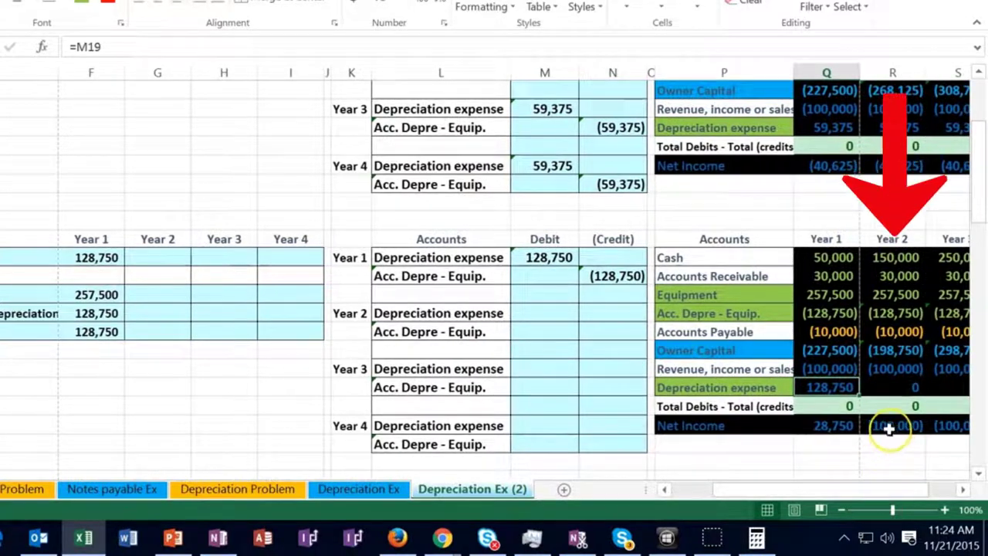
double_click(893, 352)
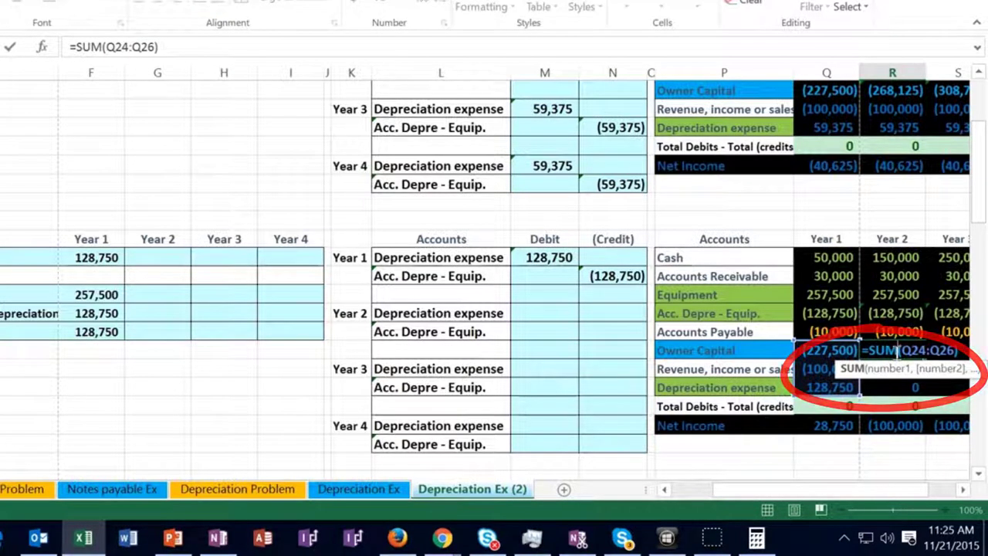
key(Return)
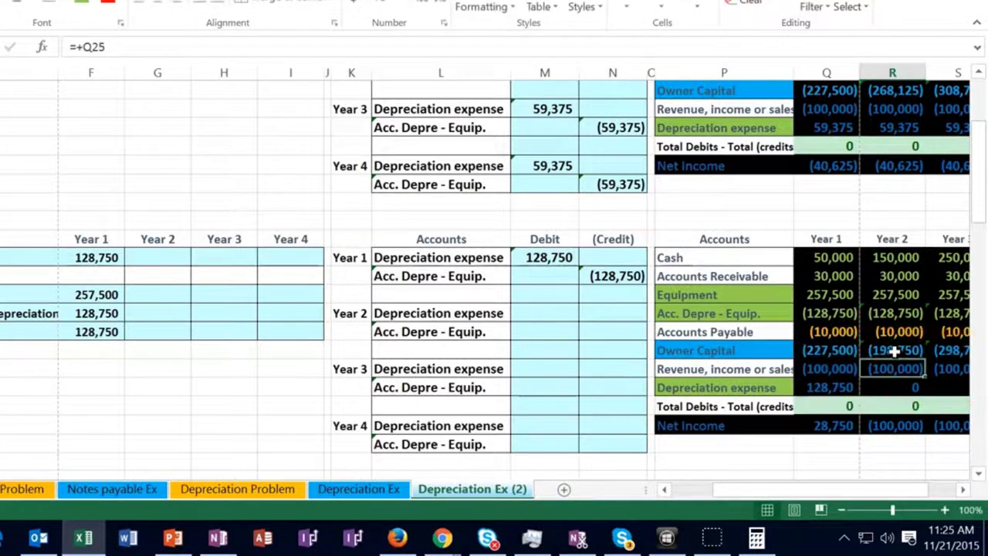
Check the Year 2 owner capital, revenue, equipment and accumulated depreciation balances in the double declining trial balance.
click(894, 351)
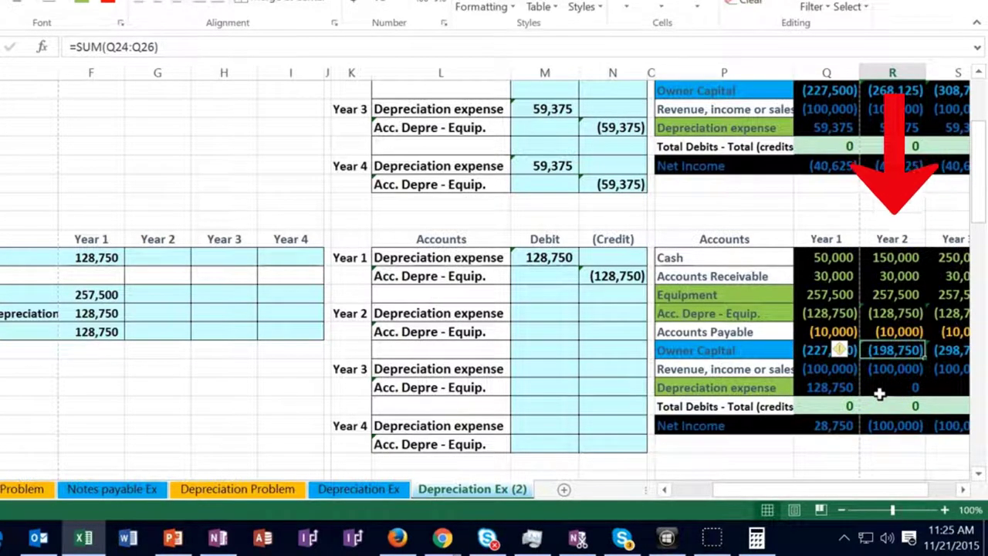
click(884, 369)
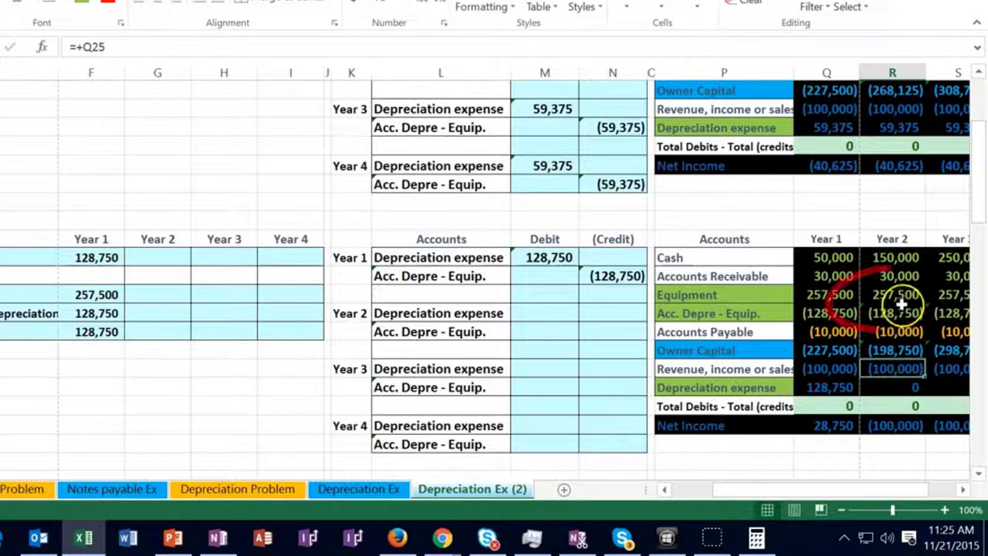
drag(898, 294, 899, 307)
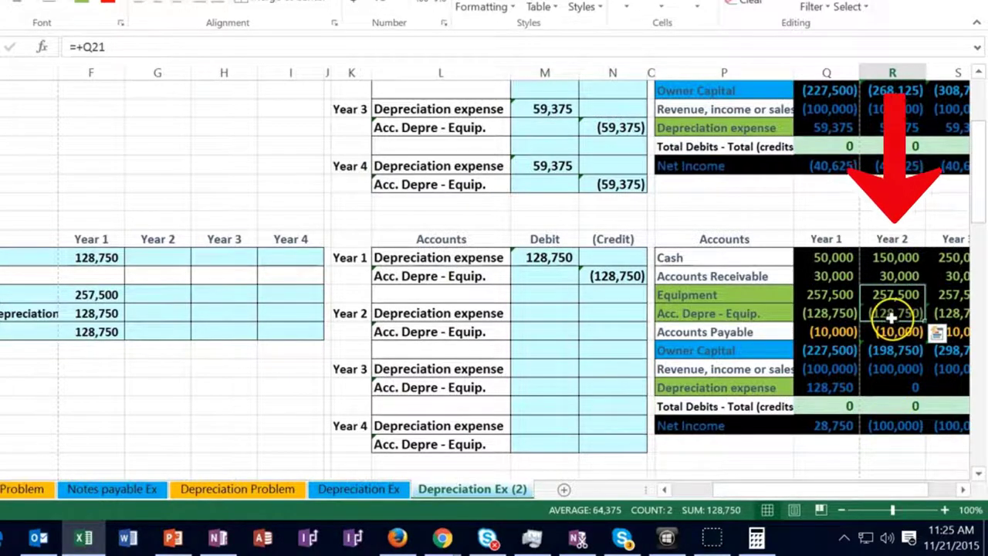
Start the Year 2 depreciation calculation by labelling B39 "Cost" and entering 257500 in C39.
drag(841, 494, 802, 491)
scroll(588, 437, down, 4)
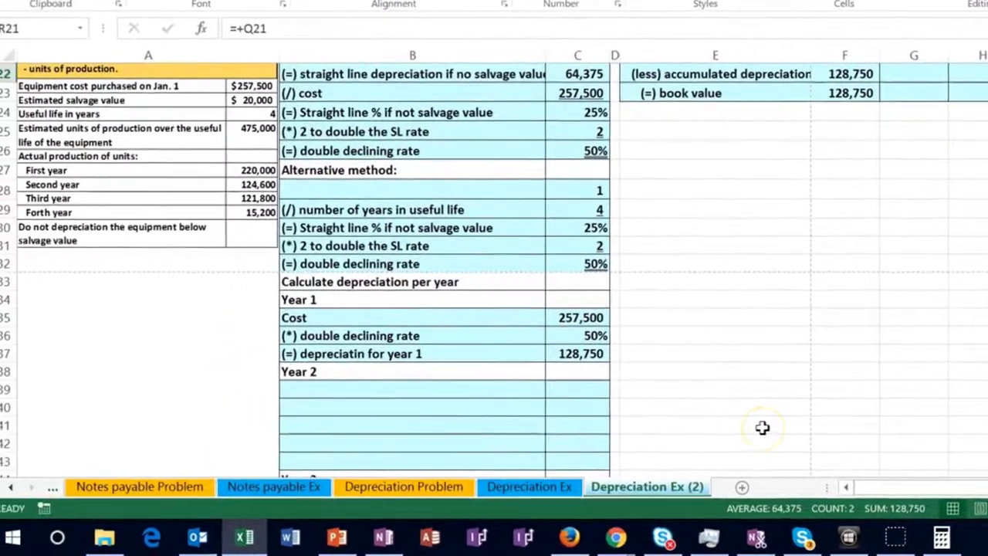
click(344, 392)
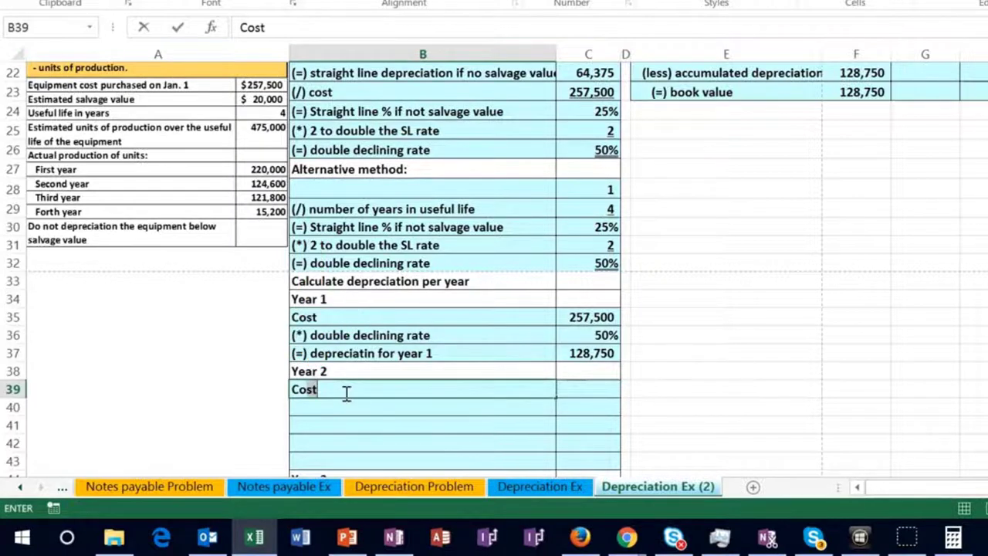
key(Tab)
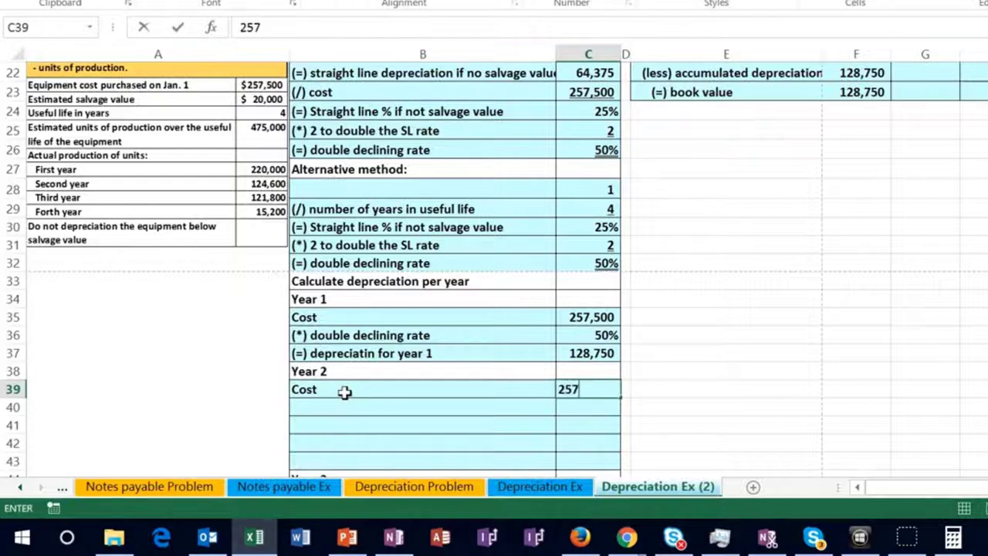
key(Return)
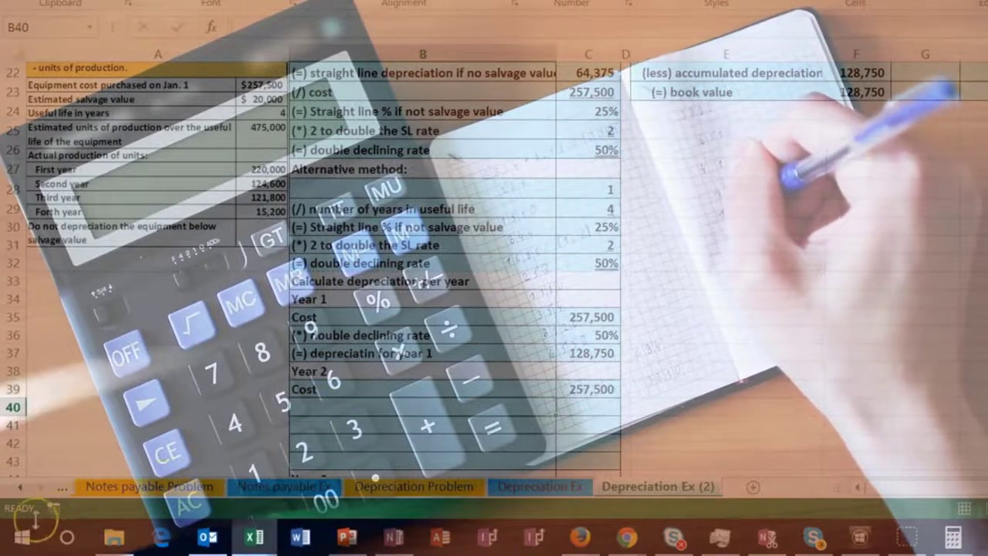
Add Year 2 rows for prior accumulated depreciation, linked to C37, and "Book value pior to current year", calculated as =C39-C40.
text((less) accumulated depreciation)
key(Return)
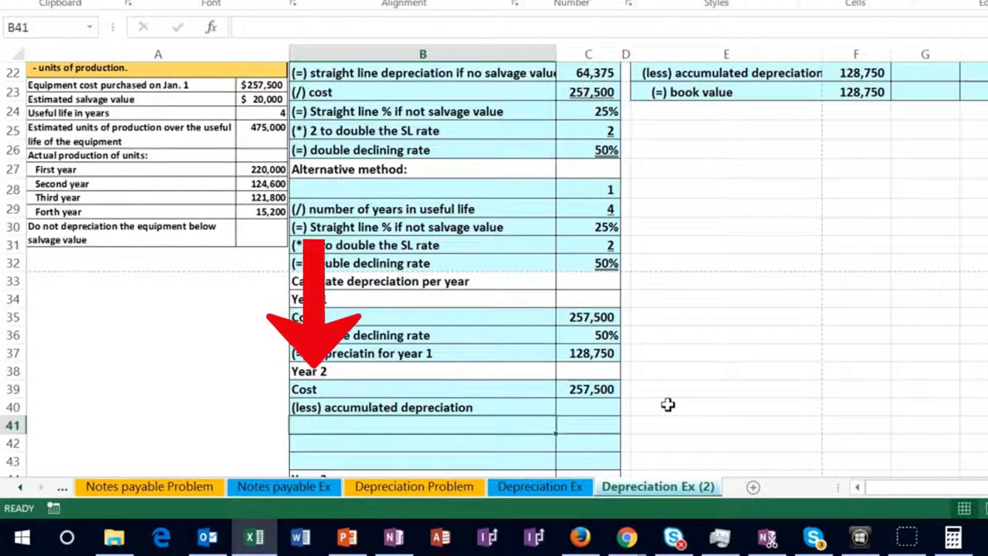
click(604, 410)
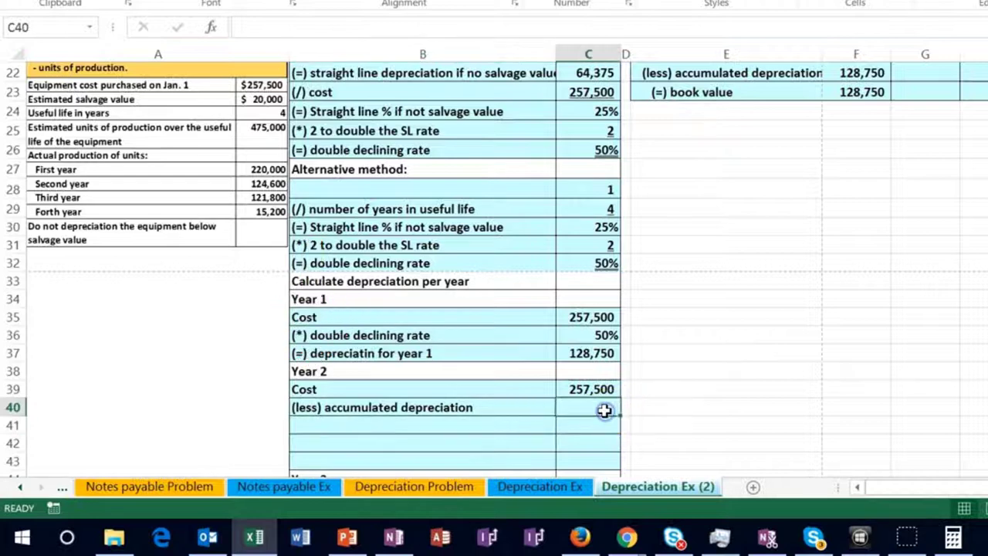
text(=)
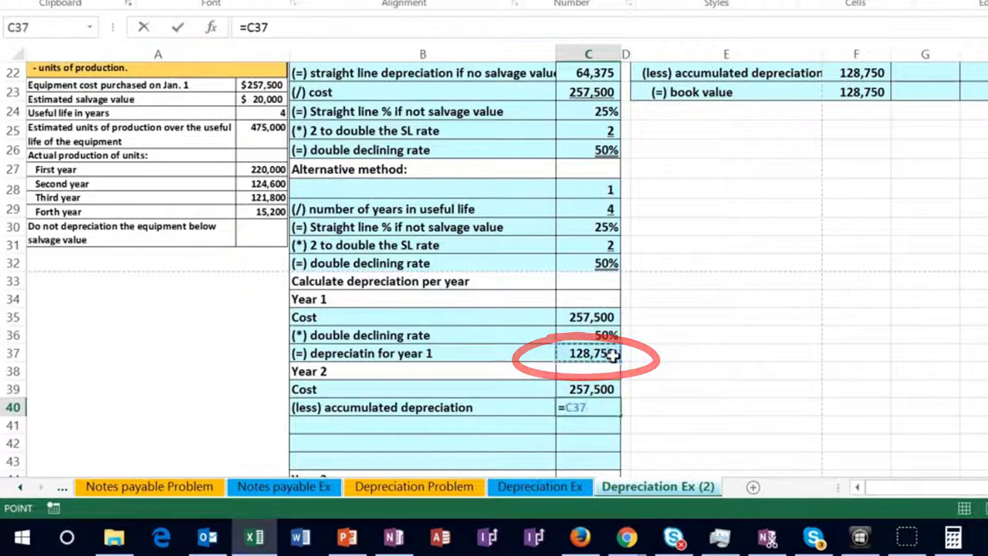
key(Return)
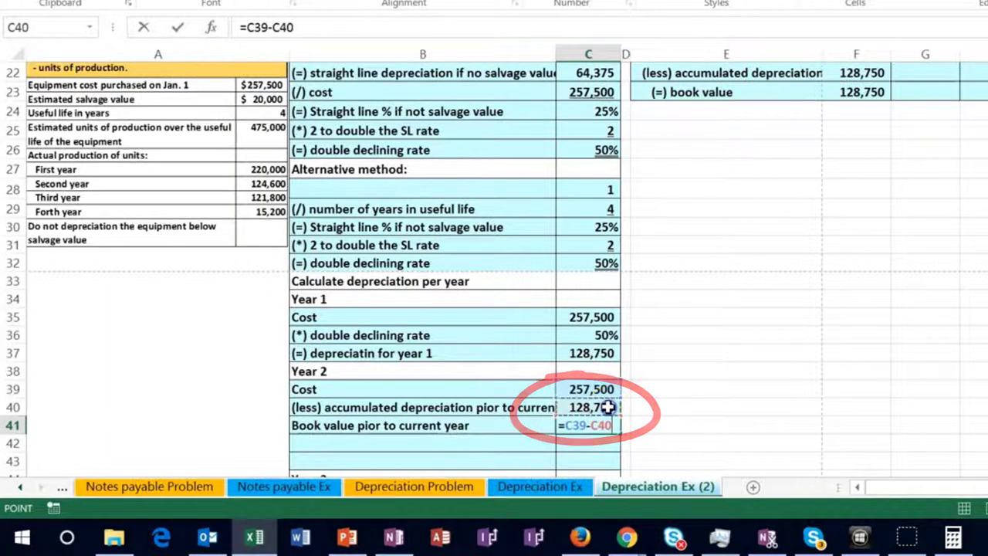
key(Return)
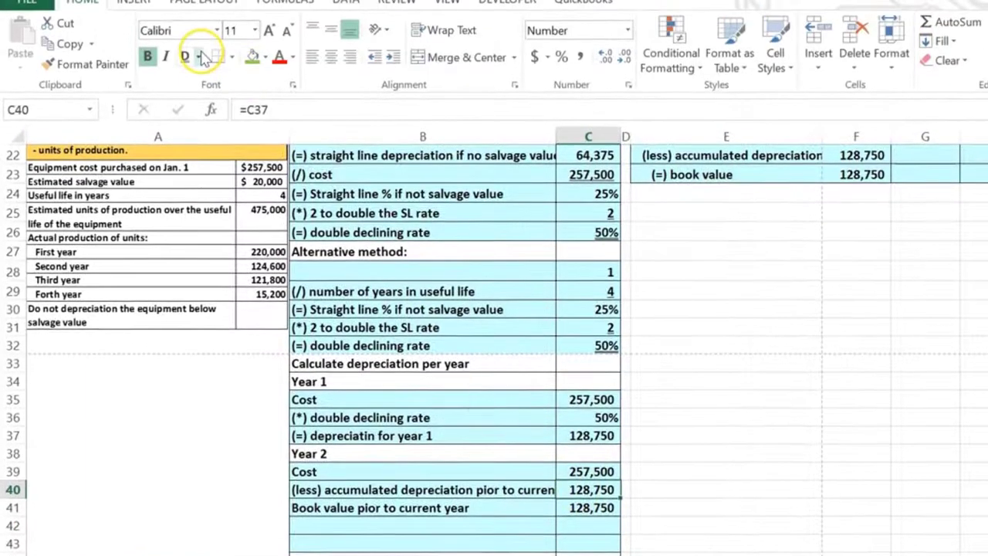
Apply a single underline to C40 and C36 and a double underline to the Year 1 depreciation in C37.
click(202, 59)
click(207, 80)
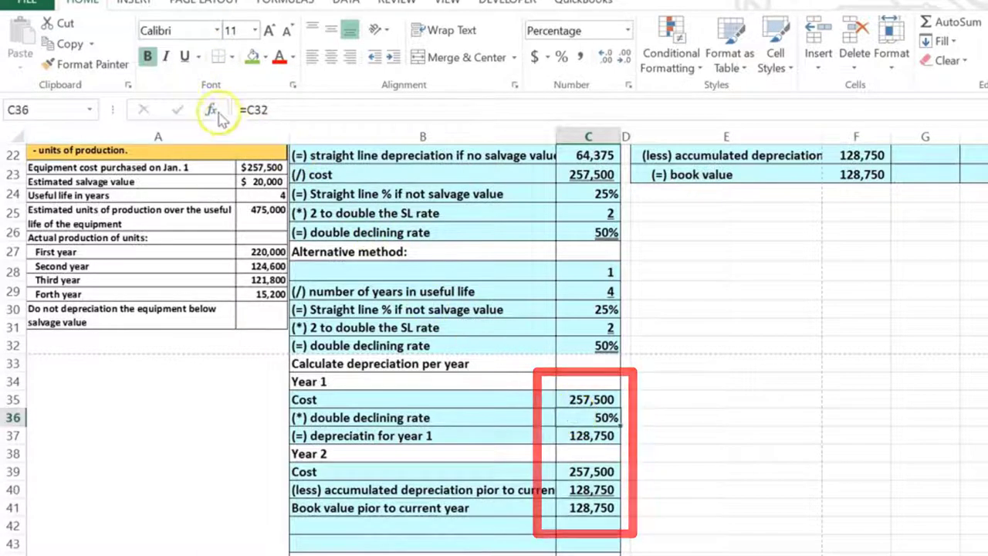
click(184, 56)
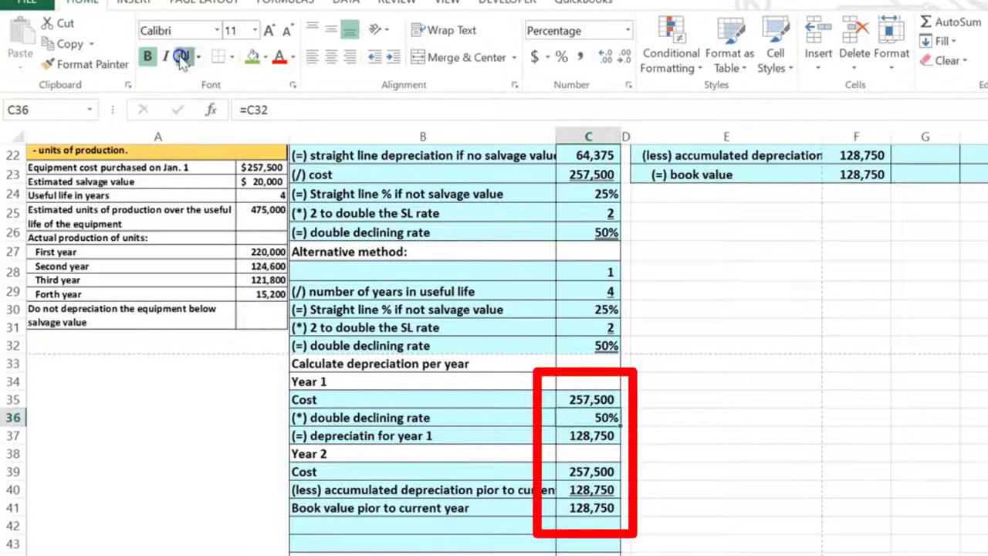
click(600, 435)
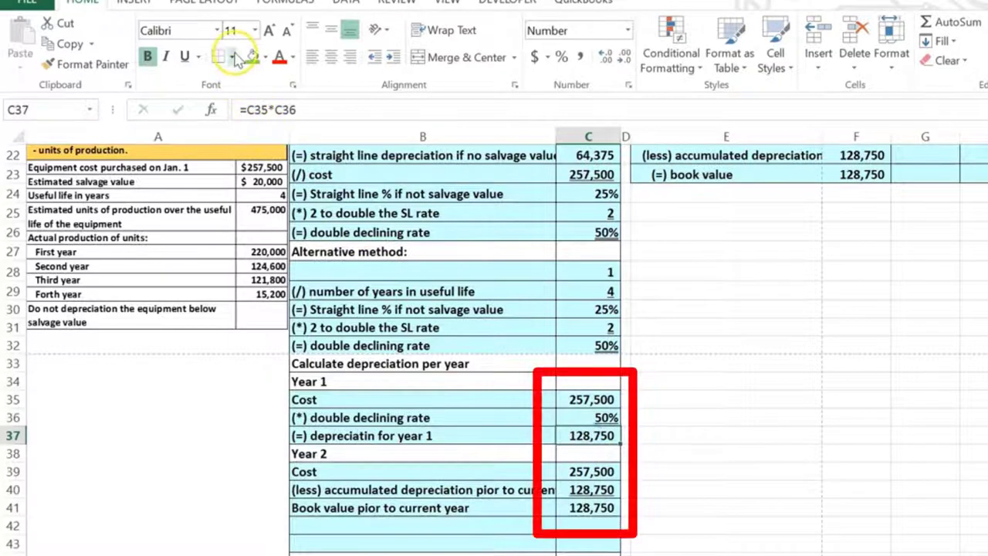
click(198, 56)
click(214, 103)
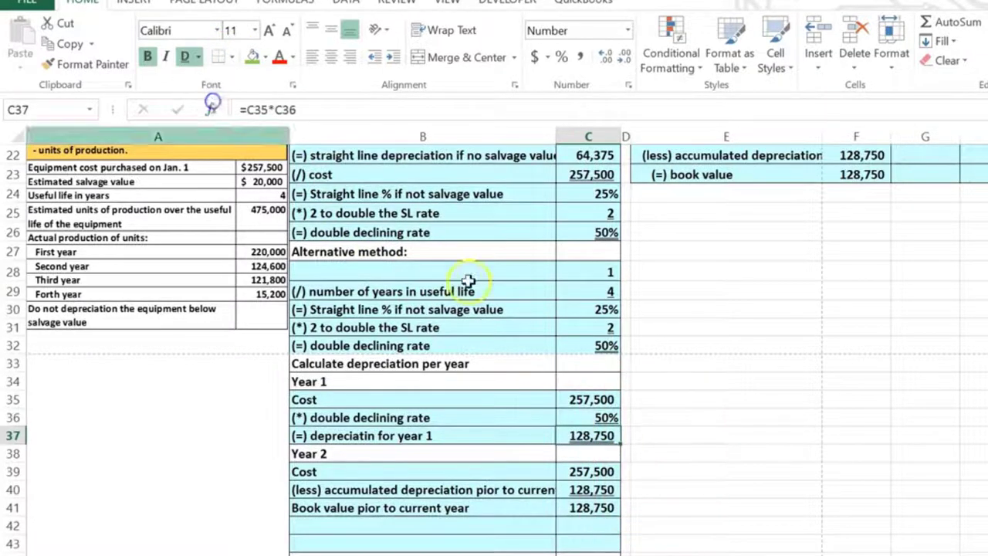
click(756, 402)
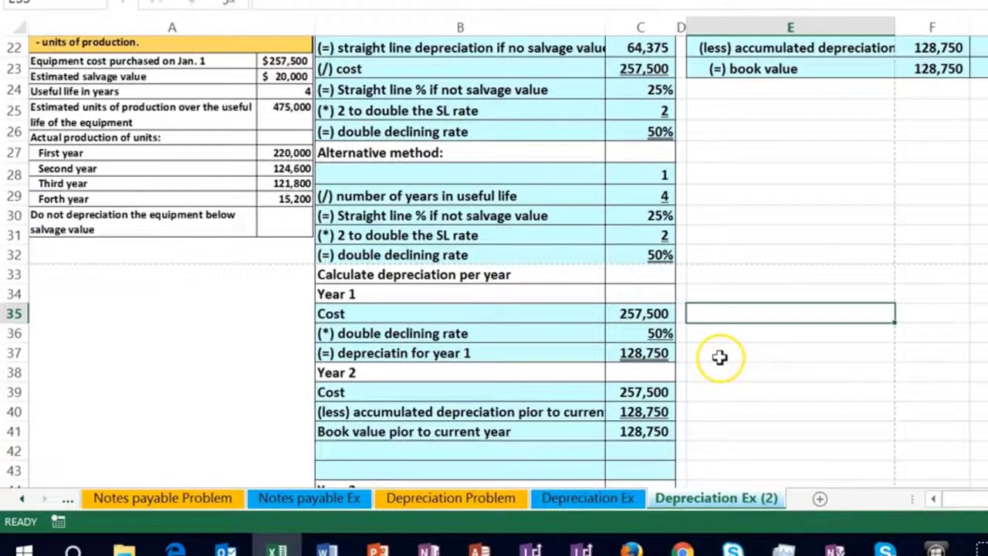
Label B42 "(*) 2 to double the SL rate" and link C42 to the 50% rate in C36.
click(425, 447)
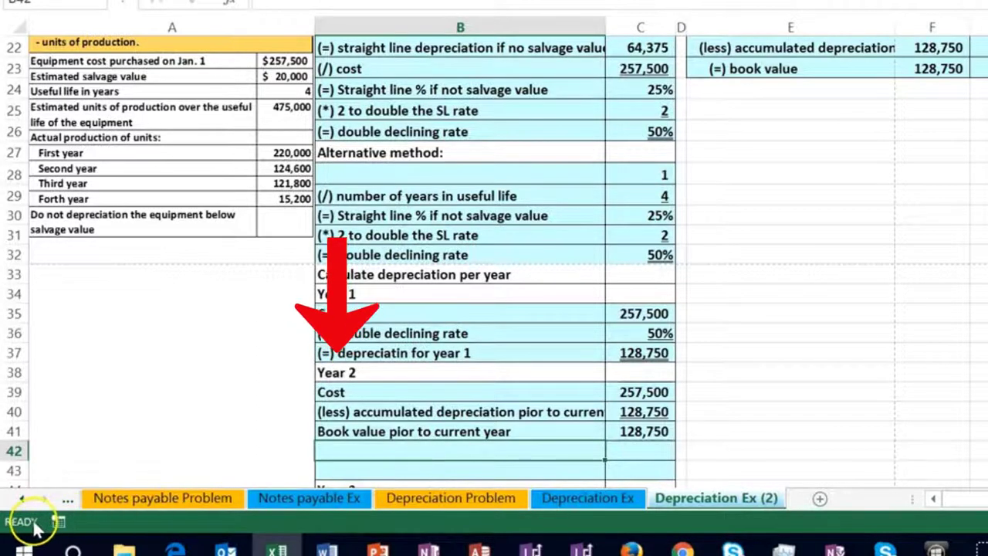
text((*) 2 to double the SL rate)
click(629, 451)
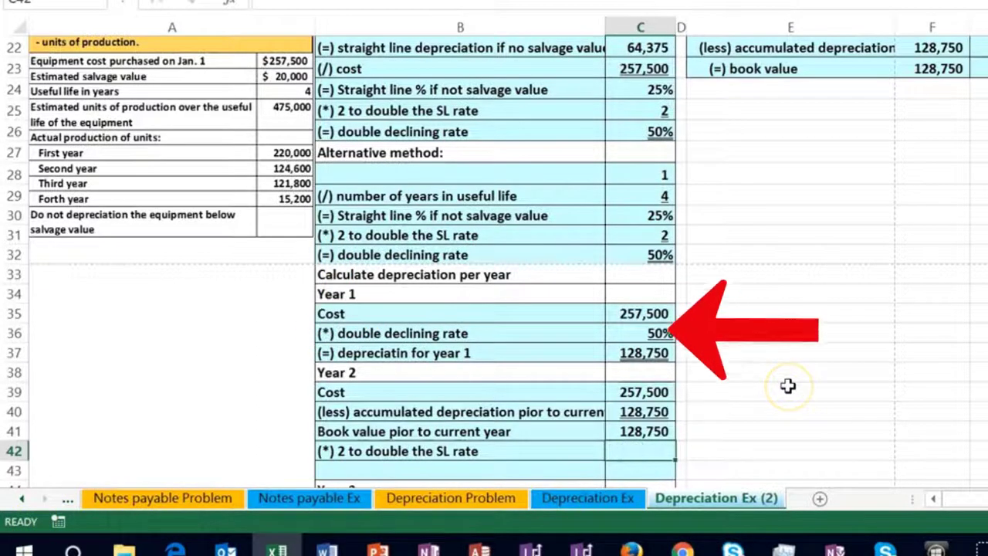
text(=)
click(665, 332)
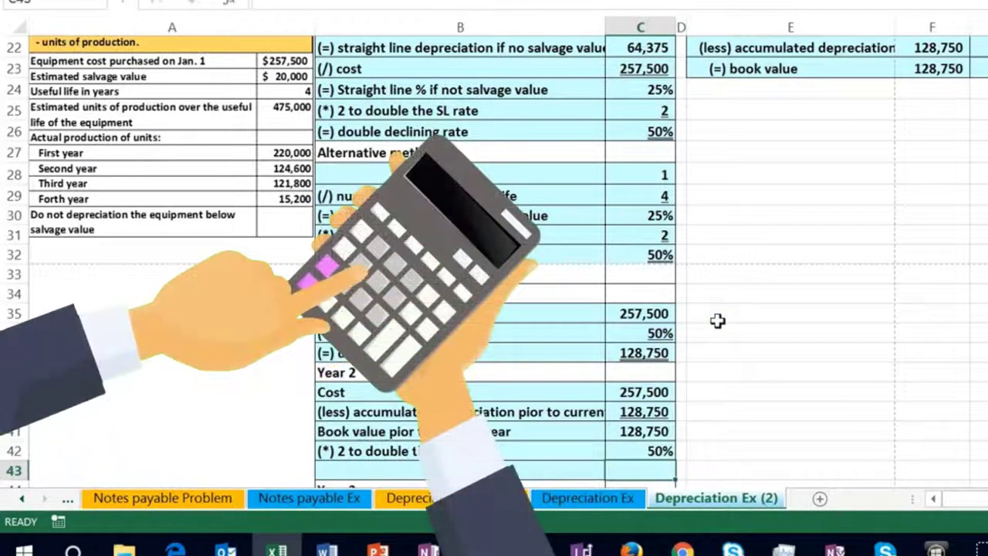
key(Return)
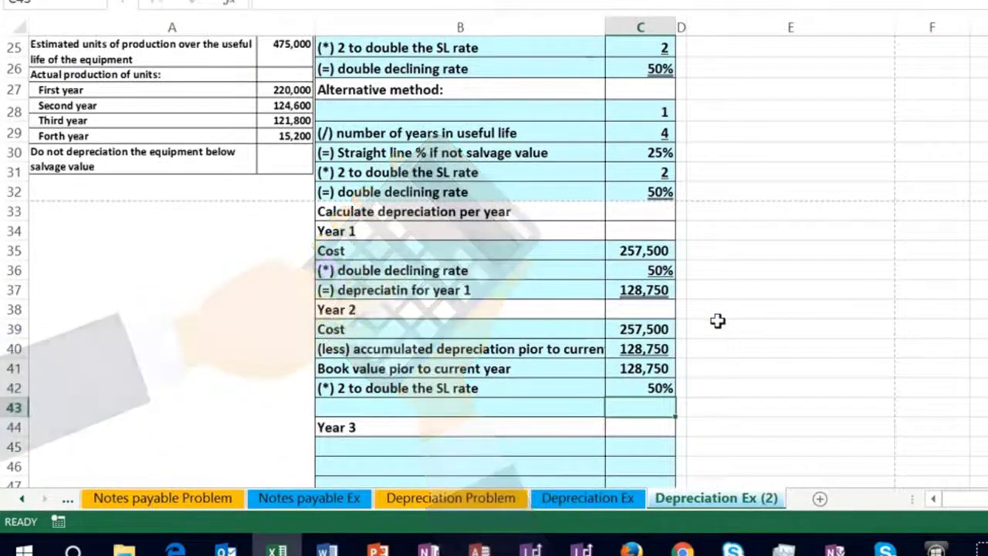
Label B43 "(=) depreciatin for year 2" and calculate C43 as the book value in C41 times the rate in C42.
click(357, 407)
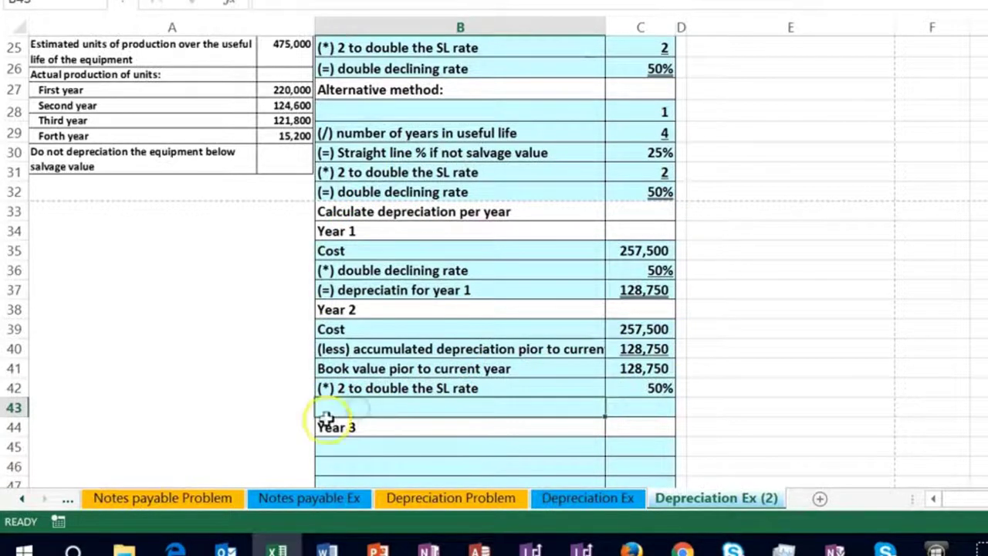
text((=) depreciatin for year 2)
click(640, 406)
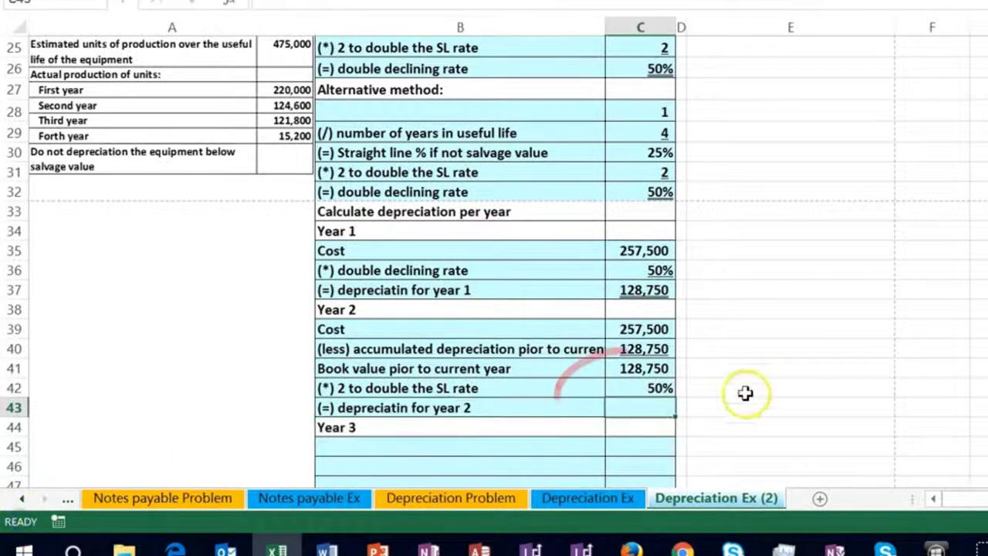
text(=)
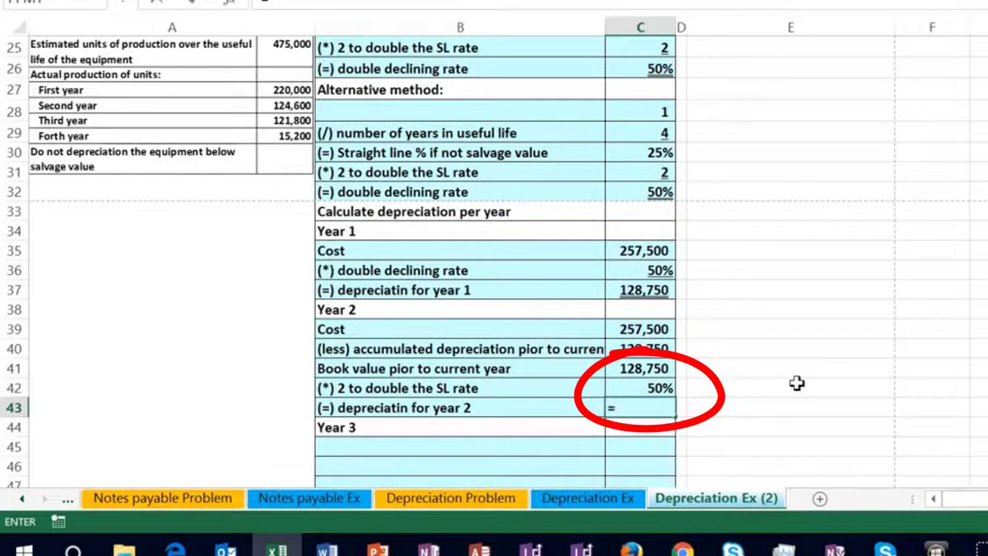
click(633, 368)
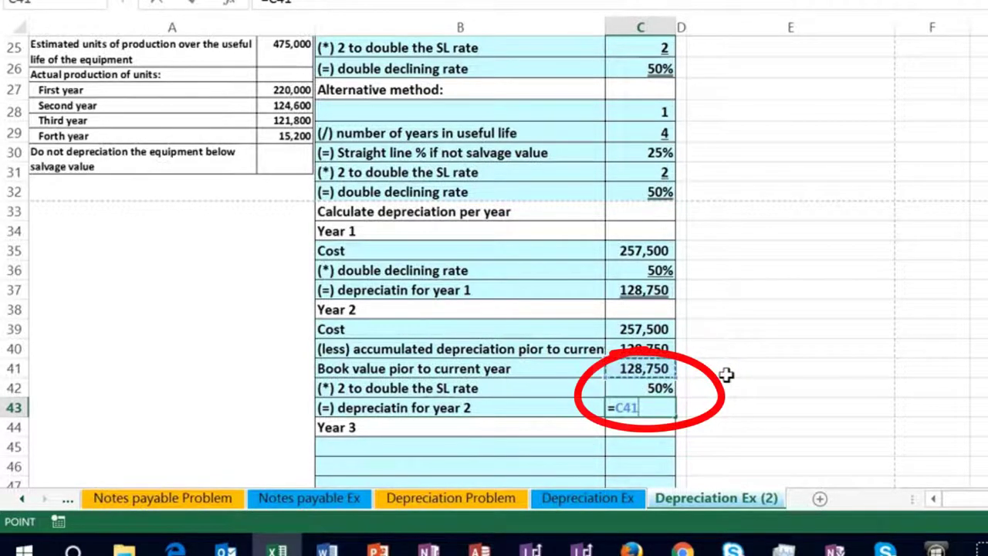
click(681, 376)
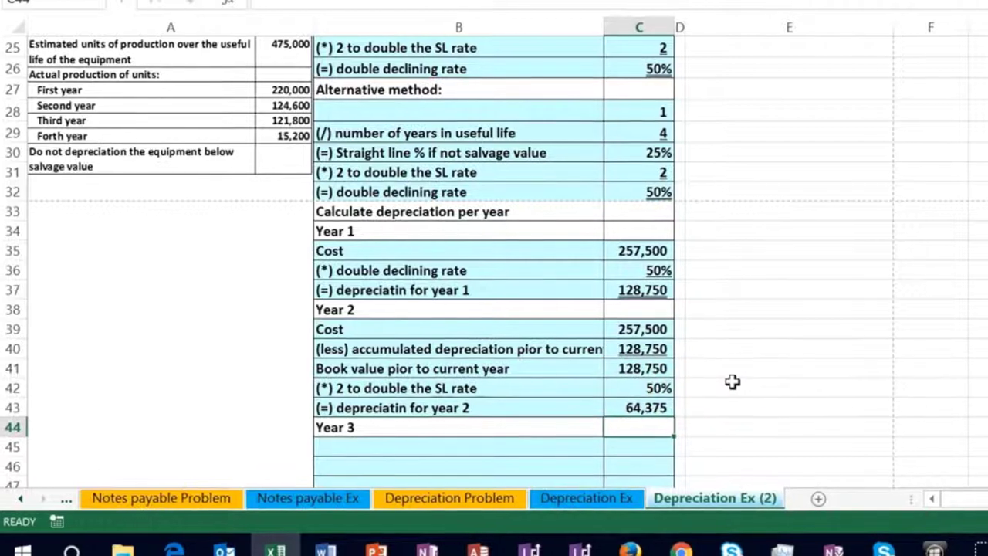
Link the Year 2 depreciation cell G19 in the double declining schedule to the calculated depreciation in C43.
scroll(733, 381, up, 4)
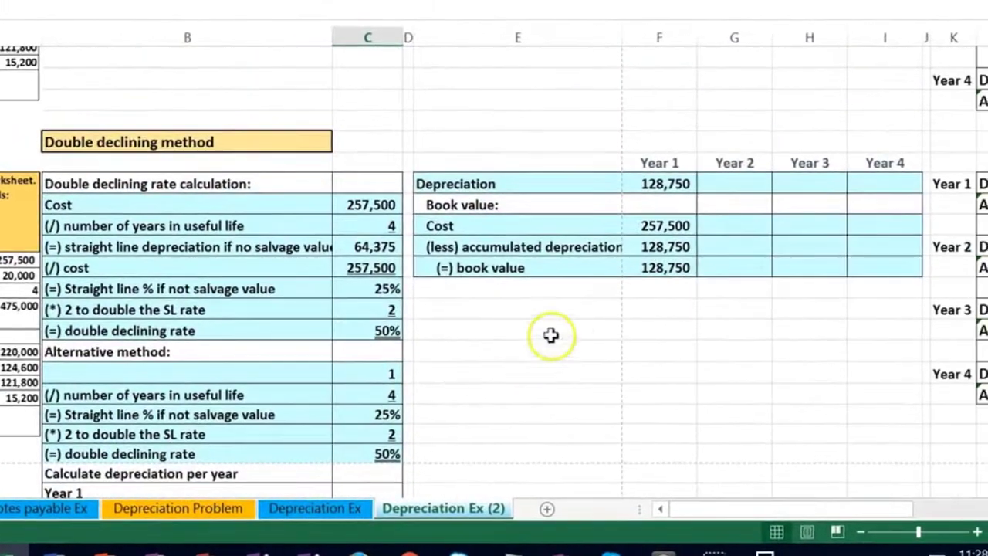
click(739, 183)
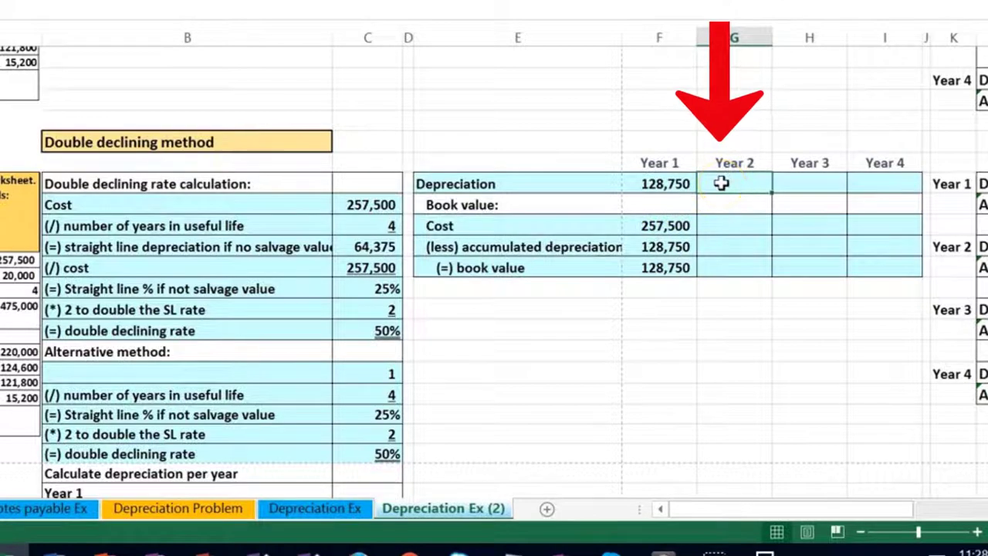
text(=)
scroll(598, 291, down, 3)
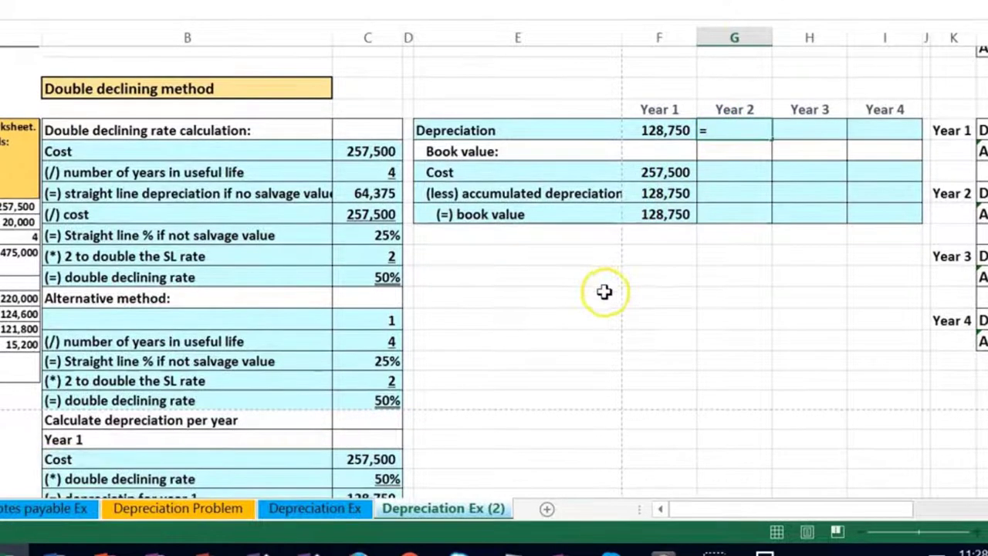
scroll(593, 293, down, 1)
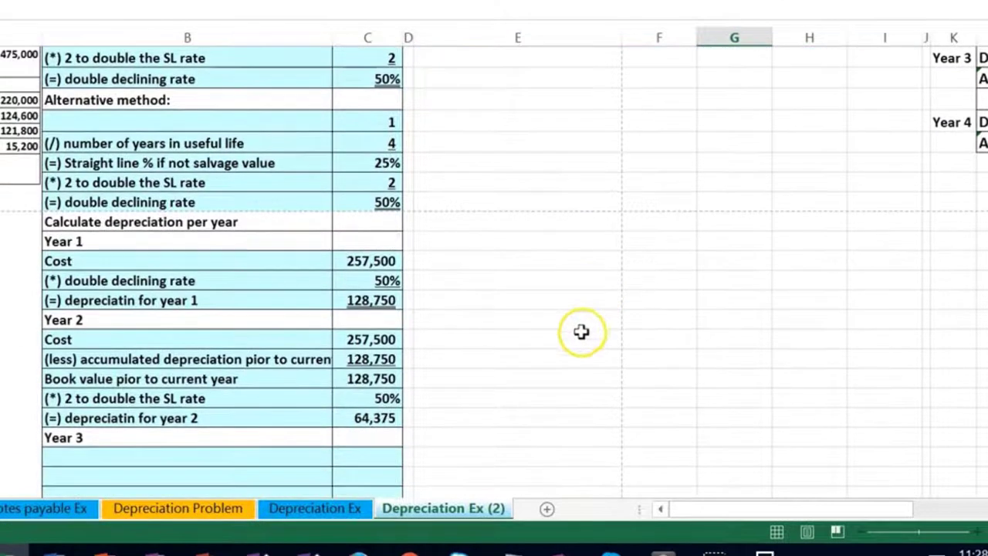
click(399, 417)
key(Return)
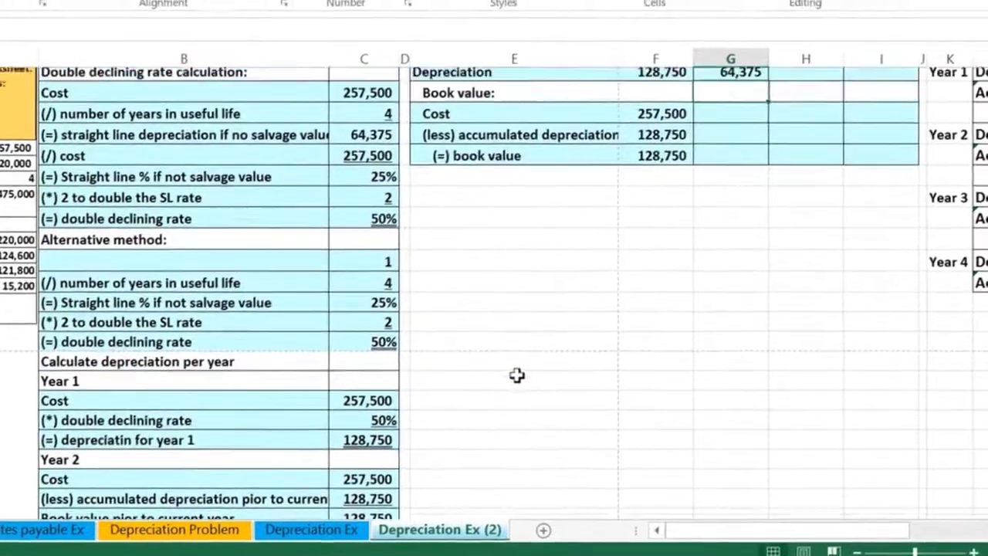
Link the Year 2 cost G21 to the Year 1 cost and calculate accumulated depreciation in G22 as F22 plus G19.
scroll(516, 375, up, 2)
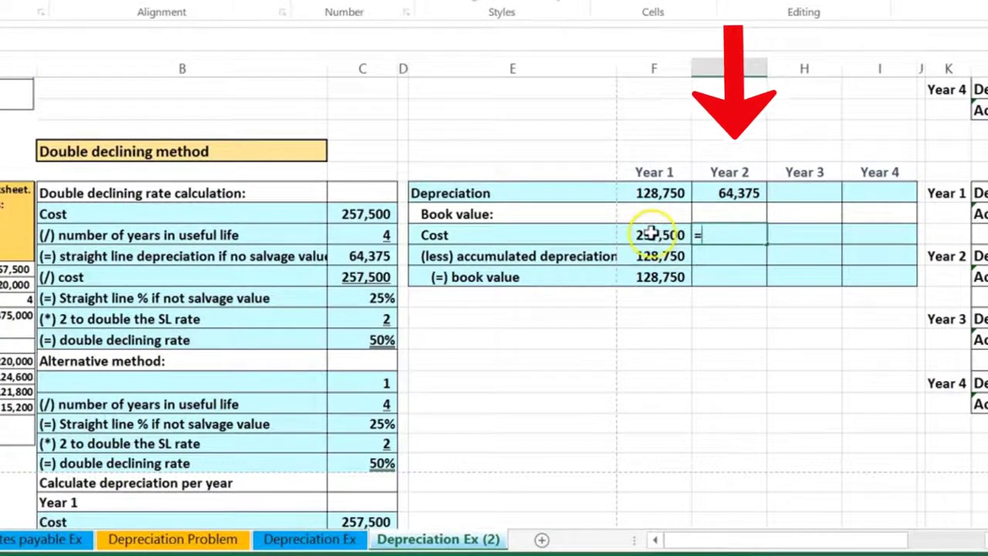
key(Return)
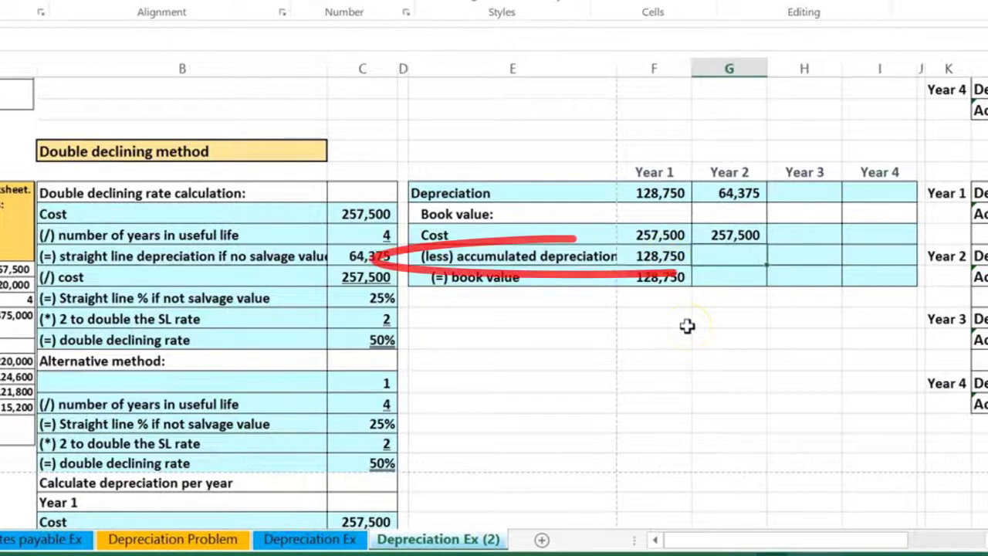
text(=)
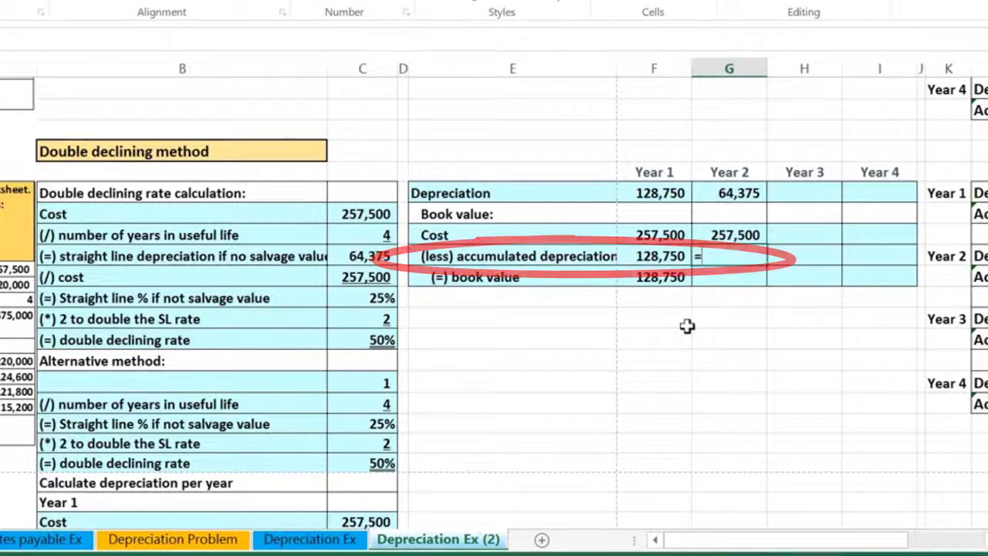
click(662, 256)
text(+)
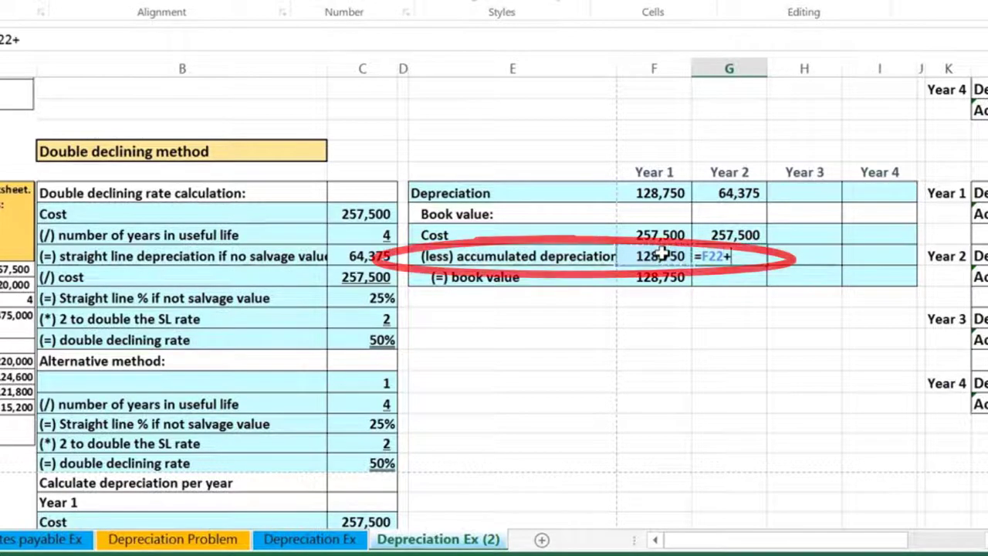
click(731, 193)
key(Return)
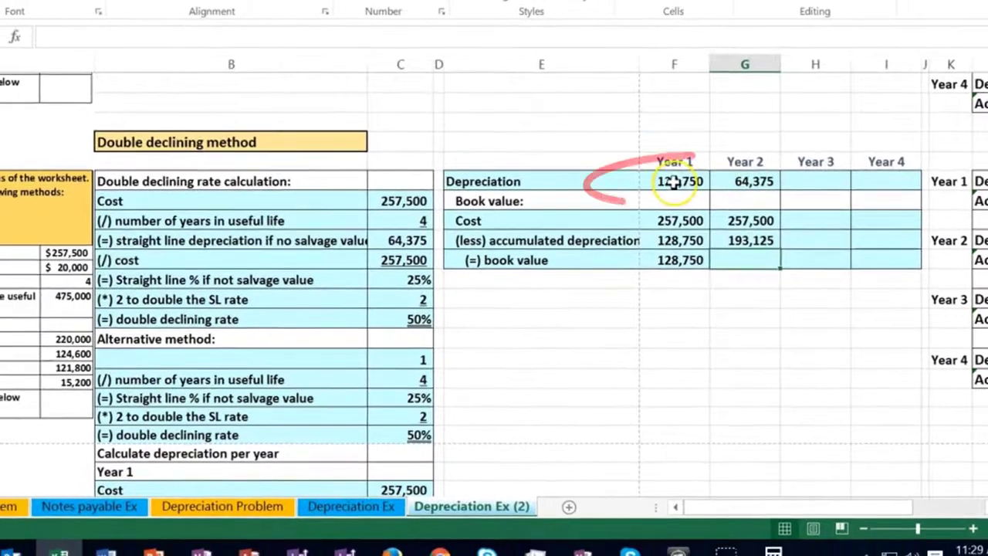
Check the sum of F19:G19, and calculate the Year 2 book value in G23 as cost G21 minus accumulated depreciation G22.
drag(673, 182, 726, 185)
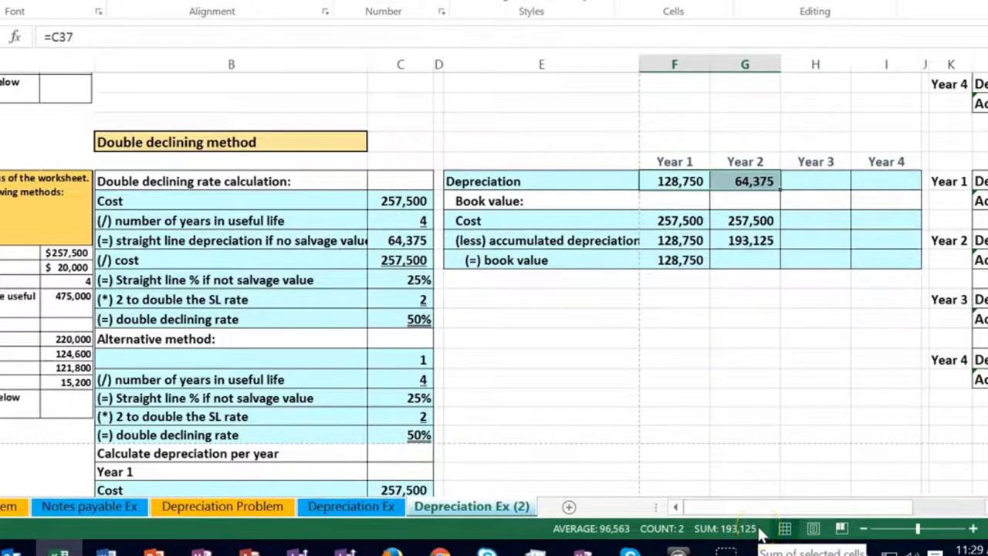
click(742, 260)
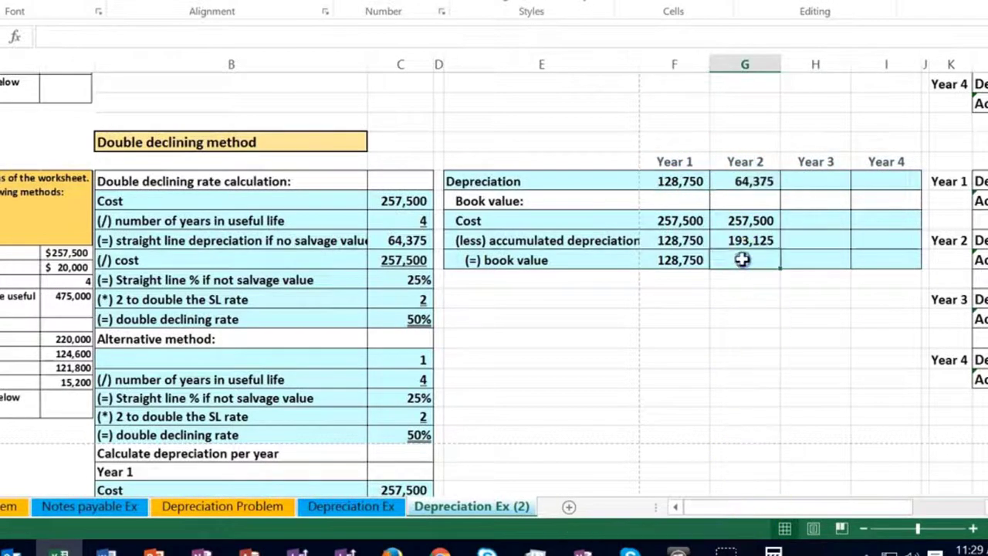
text(=)
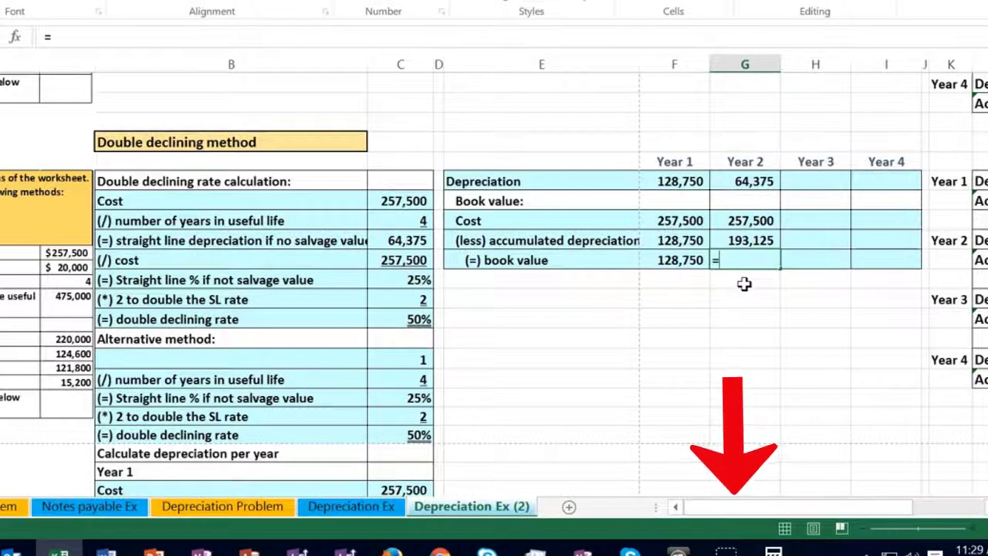
text(G21-)
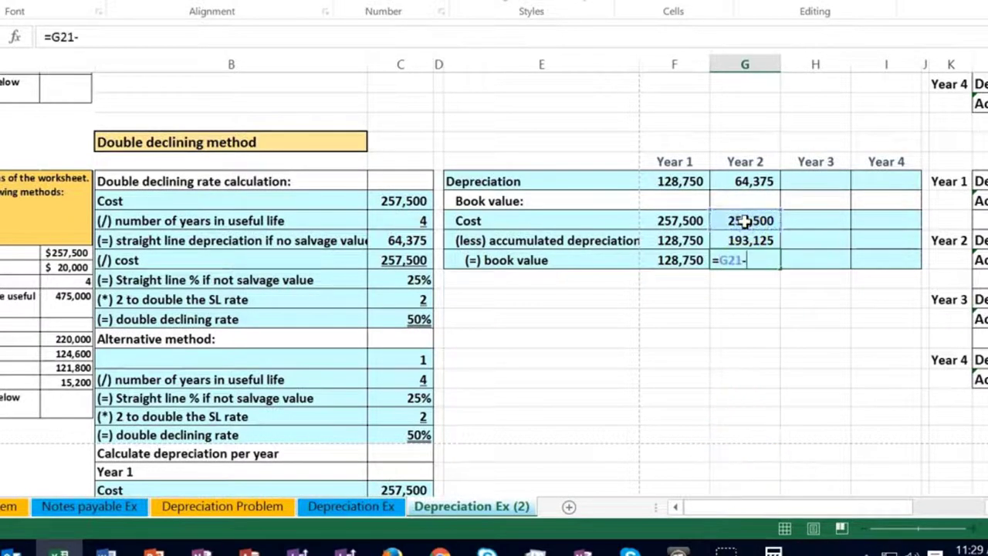
click(737, 240)
key(Return)
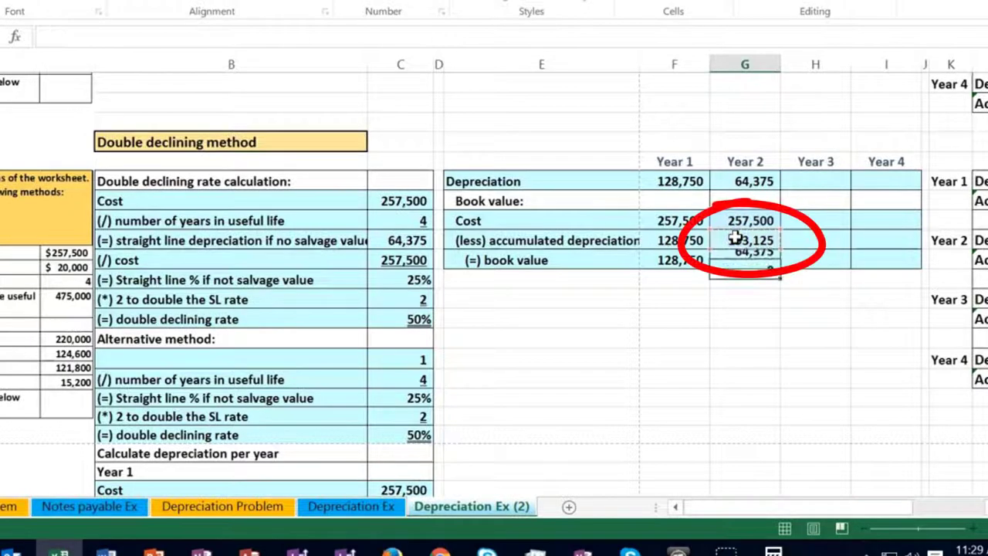
Link the Year 2 depreciation expense debit M22 in the double declining journal entries to the depreciation in G19.
click(798, 507)
drag(799, 507, 832, 506)
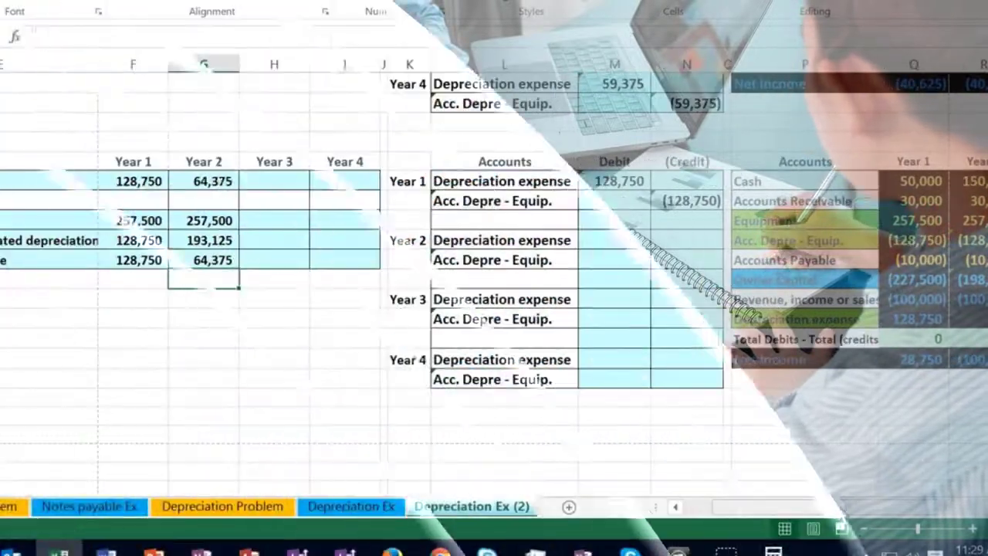
drag(832, 506, 851, 507)
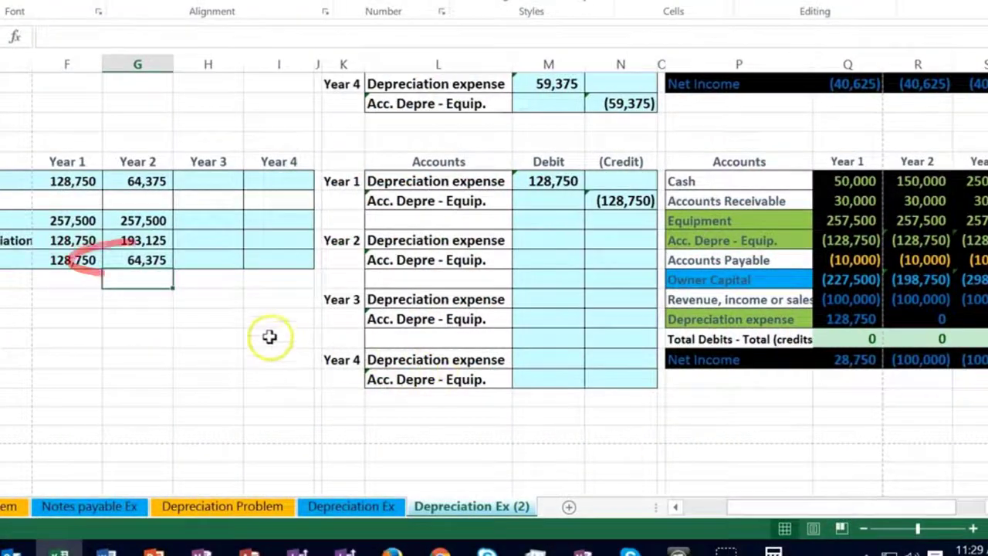
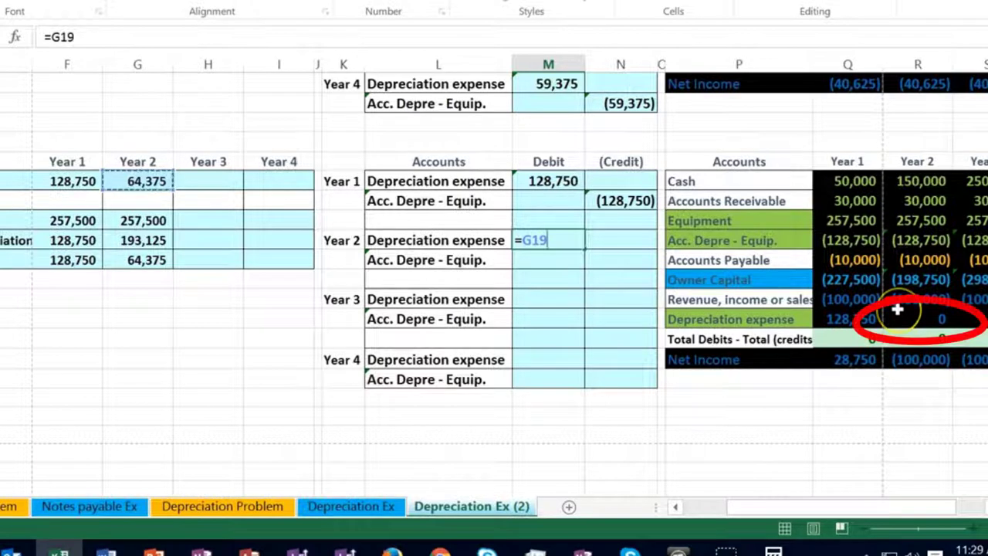
key(Return)
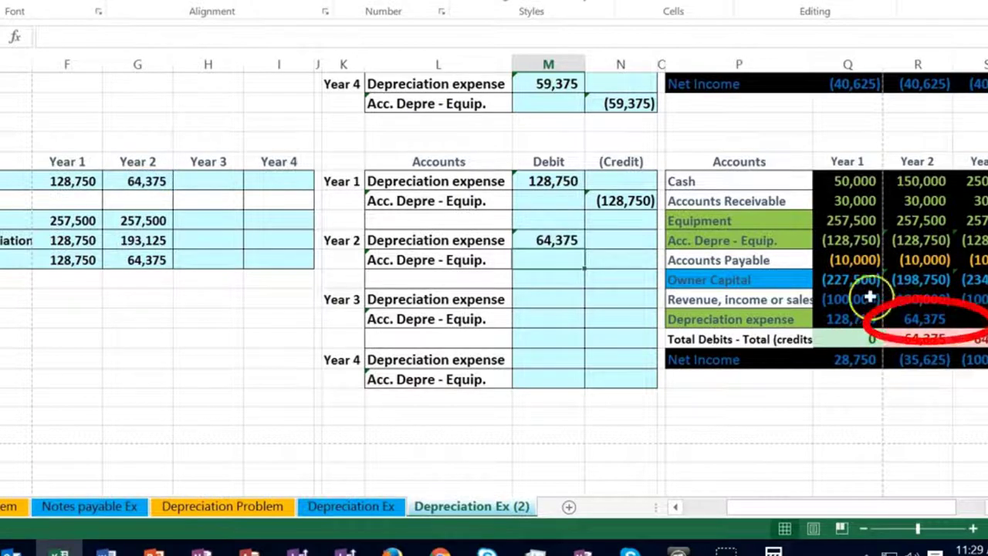
Enter the Year 2 Acc. Depre - Equip. credit in N23 as the negative of the debit in M22.
click(634, 258)
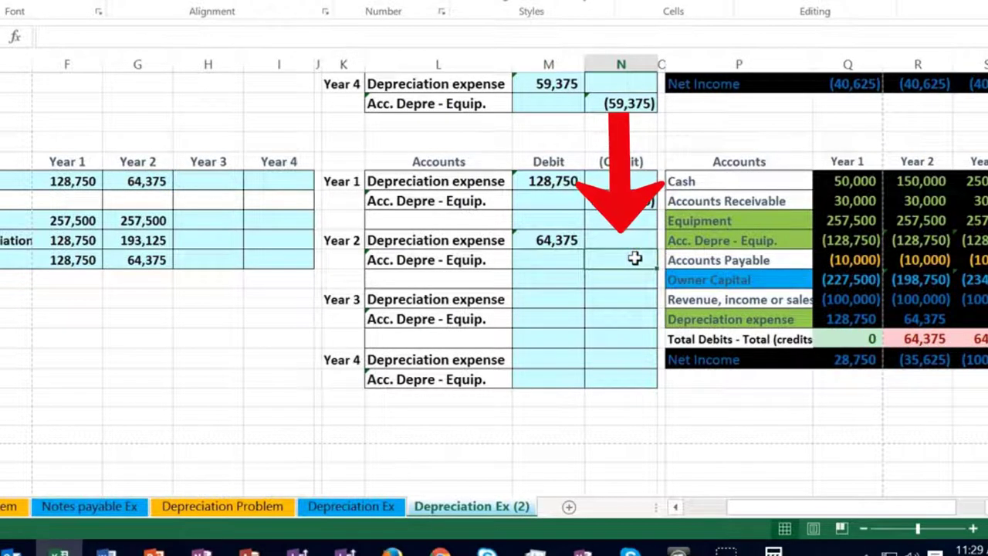
text(-)
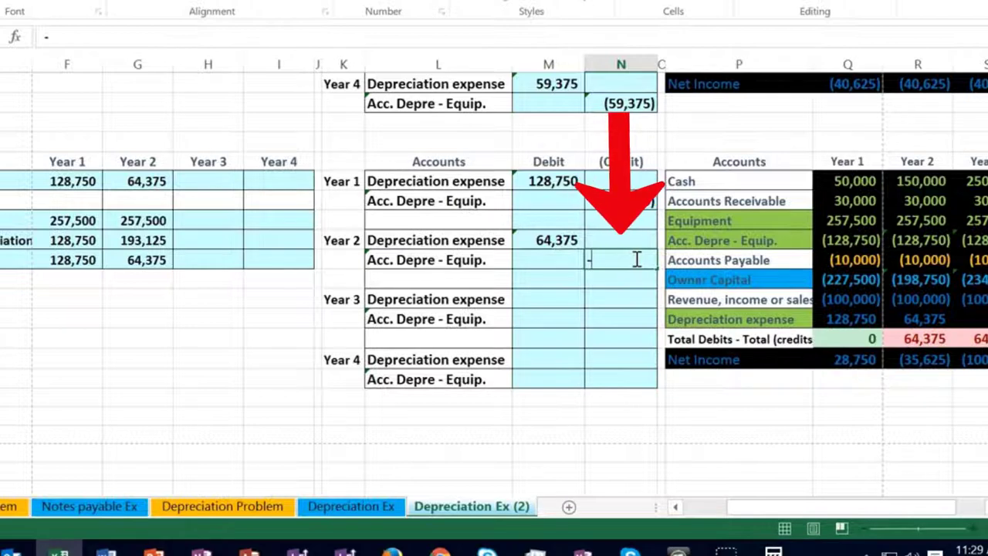
click(565, 242)
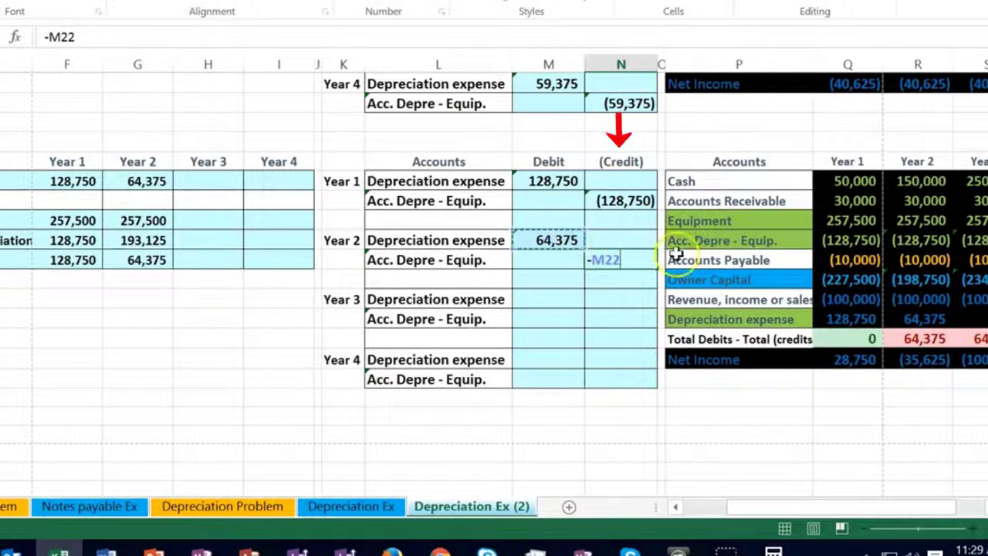
mouse_move(847, 260)
mouse_down()
mouse_move(922, 235)
mouse_move(958, 241)
mouse_up()
key(Return)
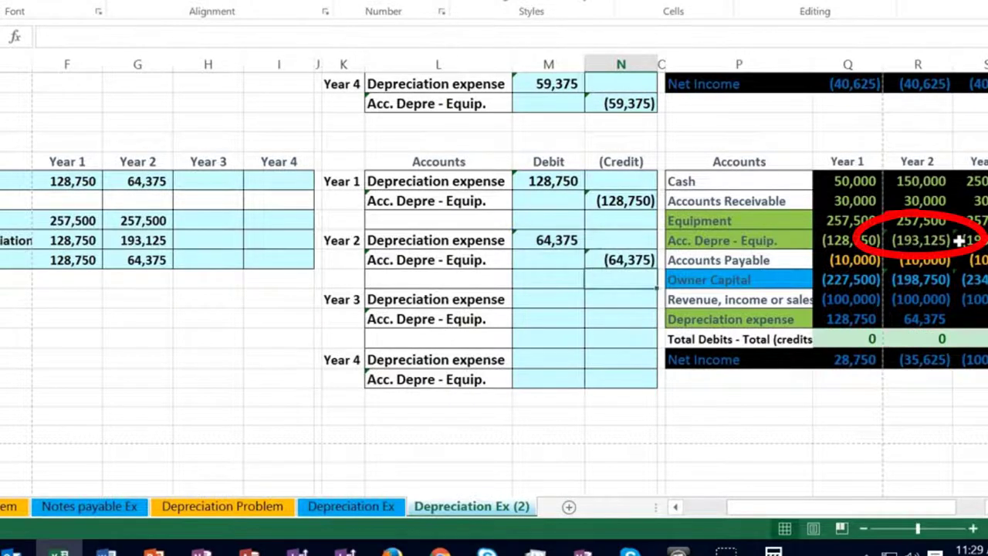
Examine how the Year 2 accumulated depreciation, depreciation expense and owner capital are derived in the double declining trial balance.
click(917, 242)
mouse_move(139, 224)
mouse_down()
mouse_move(85, 247)
mouse_move(208, 236)
mouse_move(116, 226)
mouse_move(158, 245)
mouse_up()
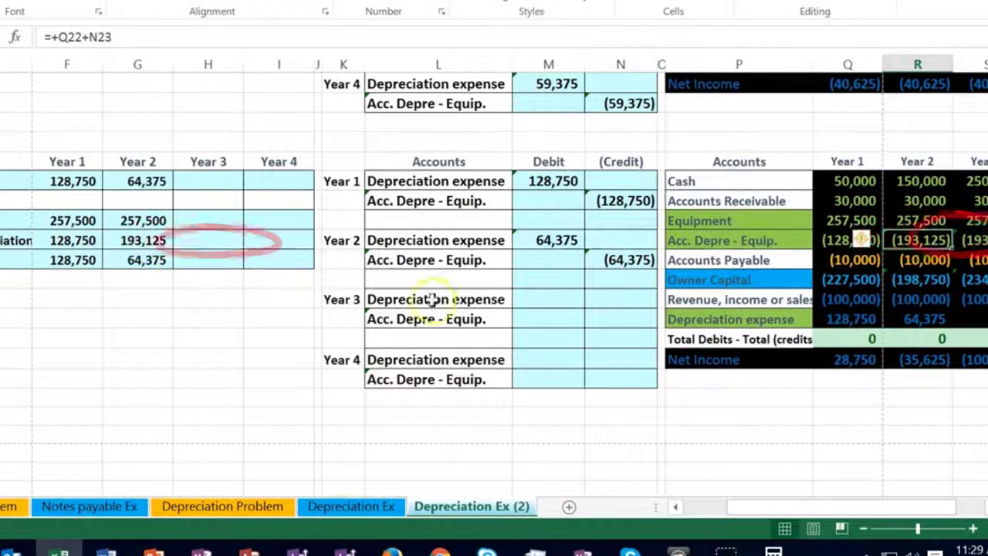
drag(900, 330, 937, 316)
click(937, 319)
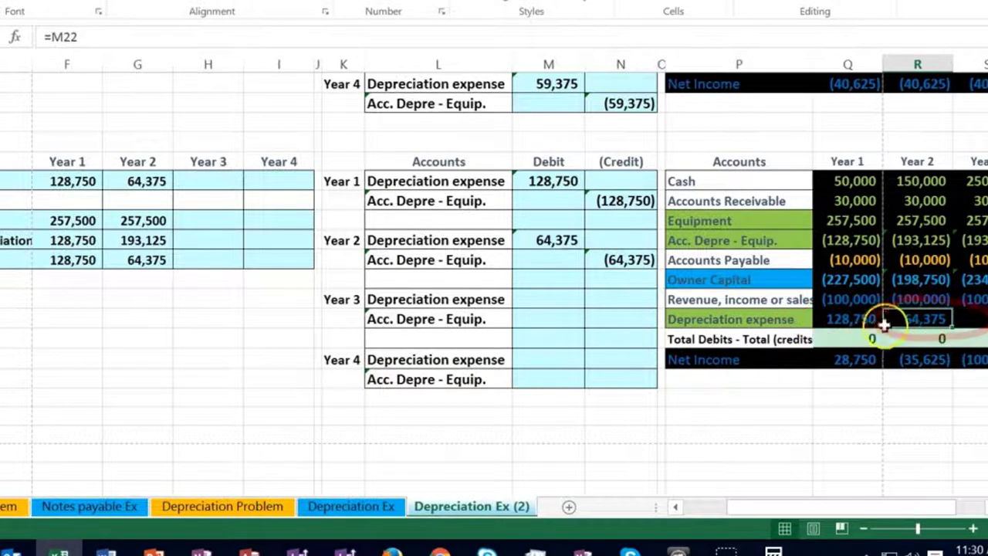
click(912, 242)
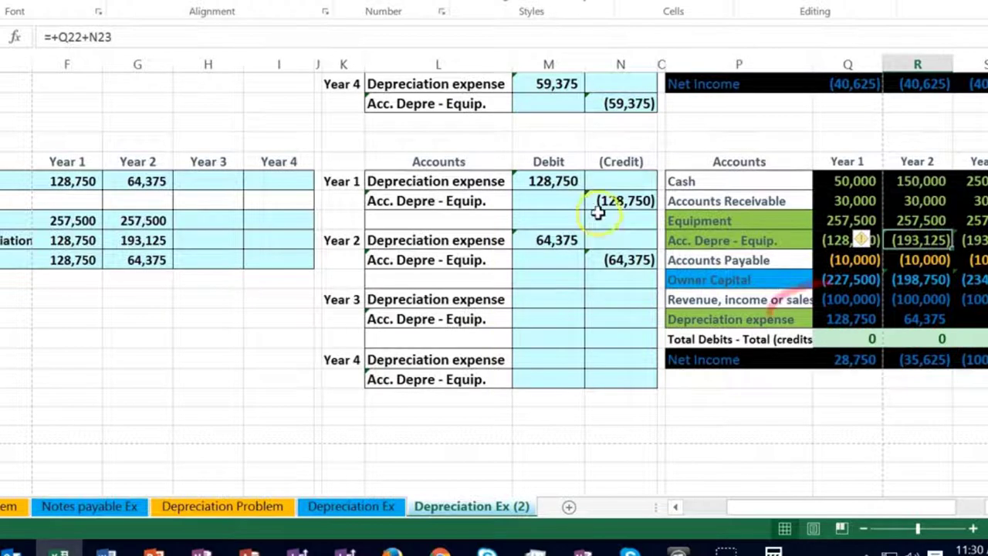
click(834, 299)
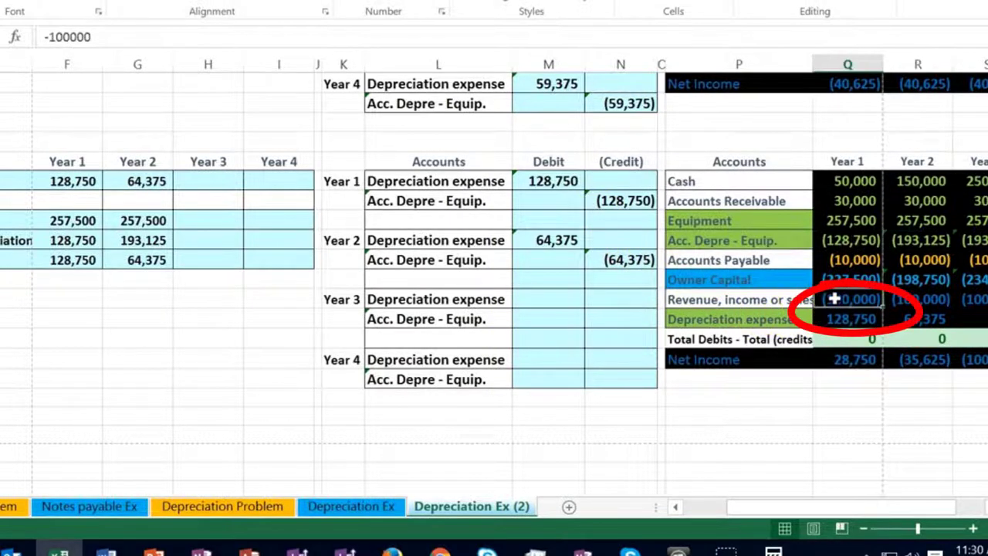
drag(833, 298, 835, 308)
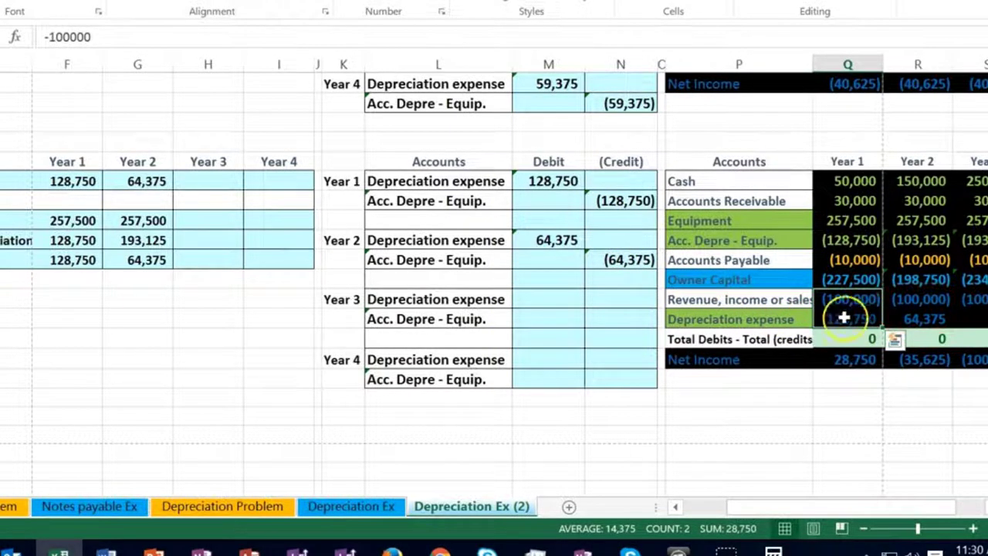
double_click(907, 280)
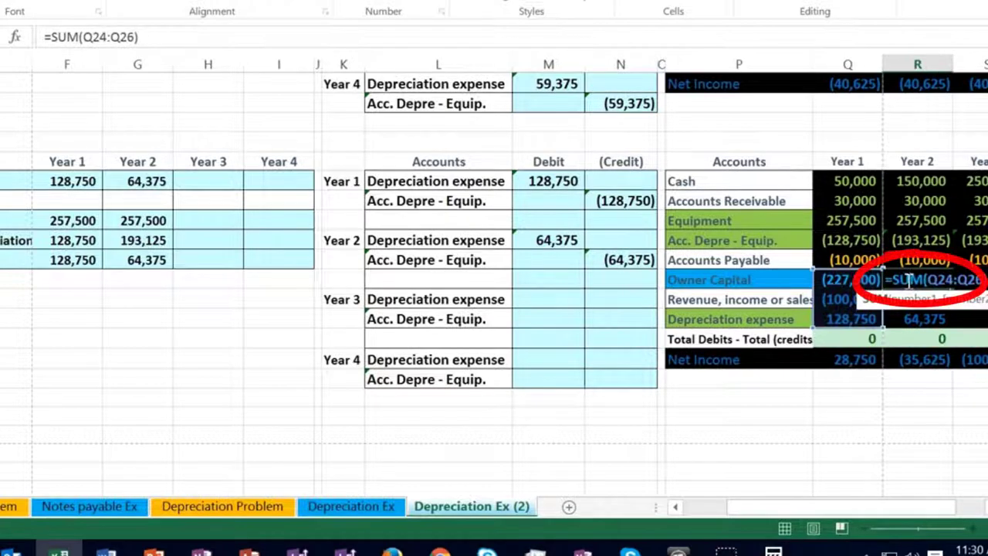
key(Escape)
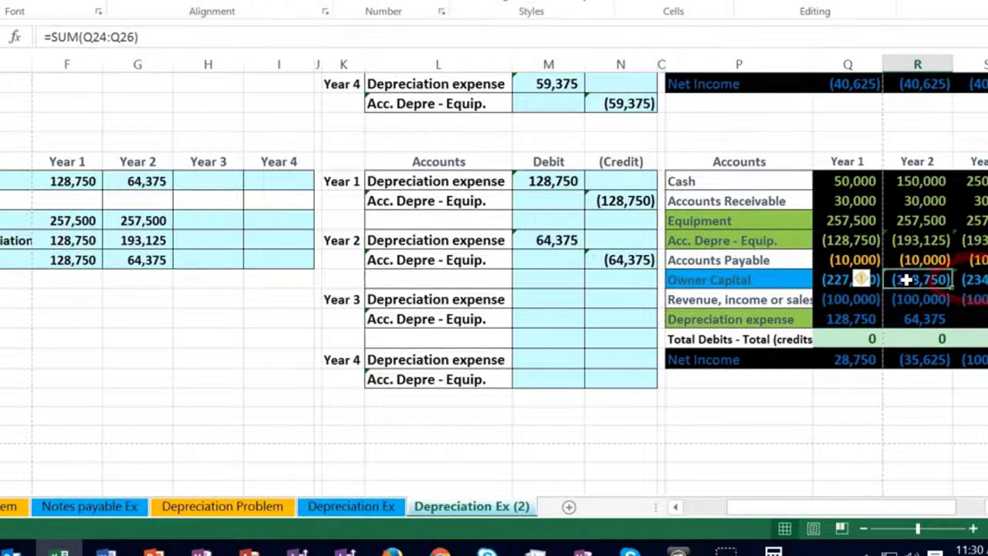
Compare Year 2 net income with the straight-line section and check equipment less accumulated depreciation against the book value in G23.
click(905, 300)
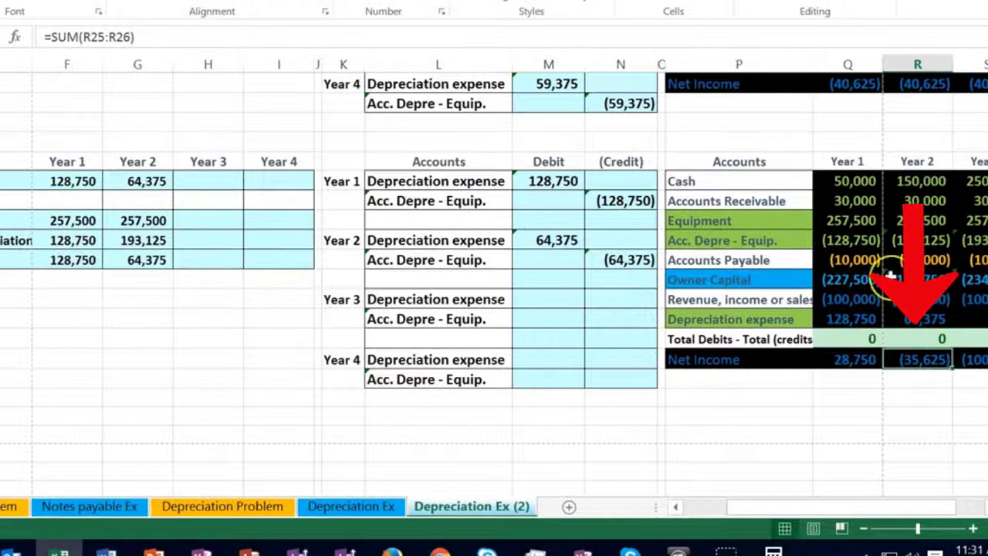
scroll(865, 111, up, 3)
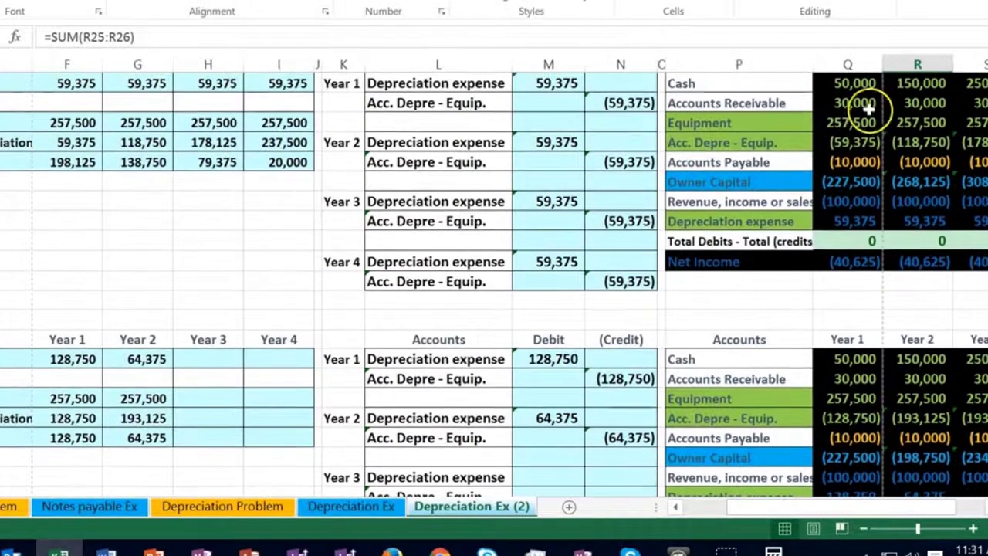
scroll(840, 309, down, 3)
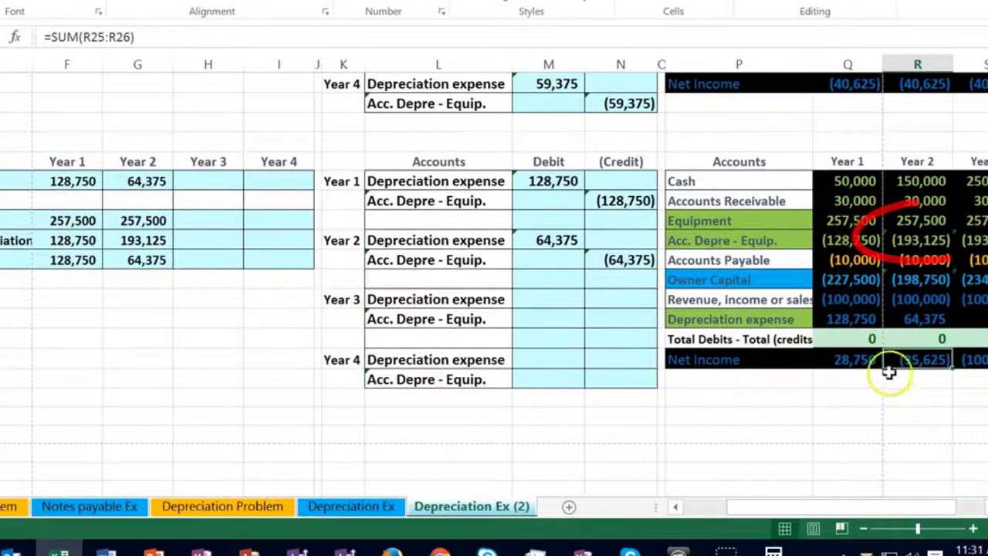
click(923, 220)
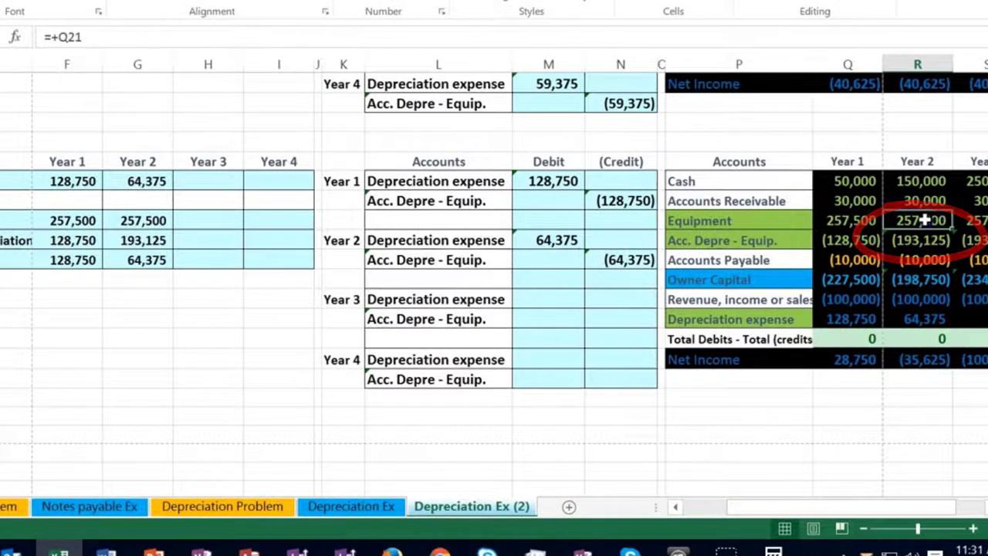
drag(924, 220, 923, 240)
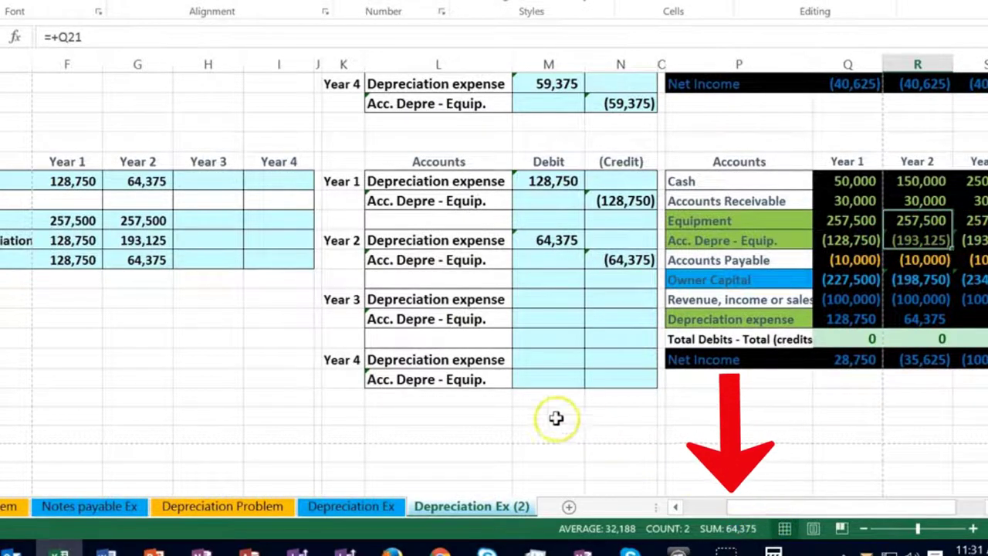
click(156, 264)
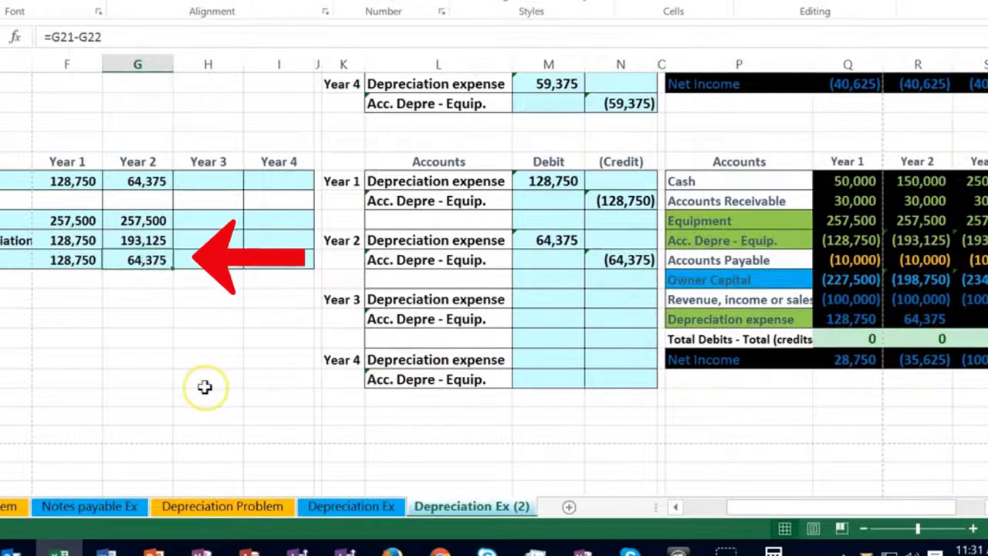
Start the Year 3 calculation by labelling B45 "Cost" and linking C45 to the Year 2 cost in C39.
key(Left)
scroll(199, 394, left, 5)
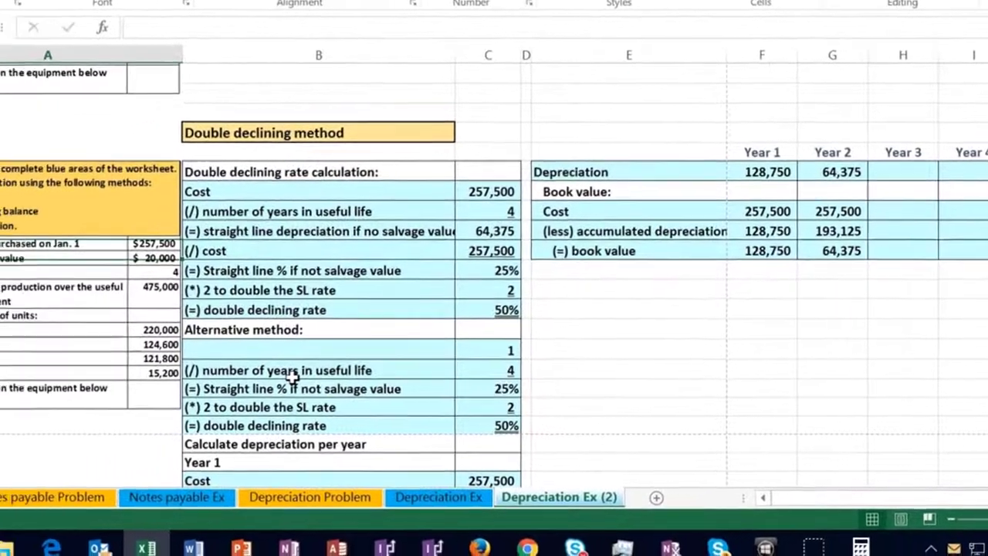
scroll(292, 375, down, 5)
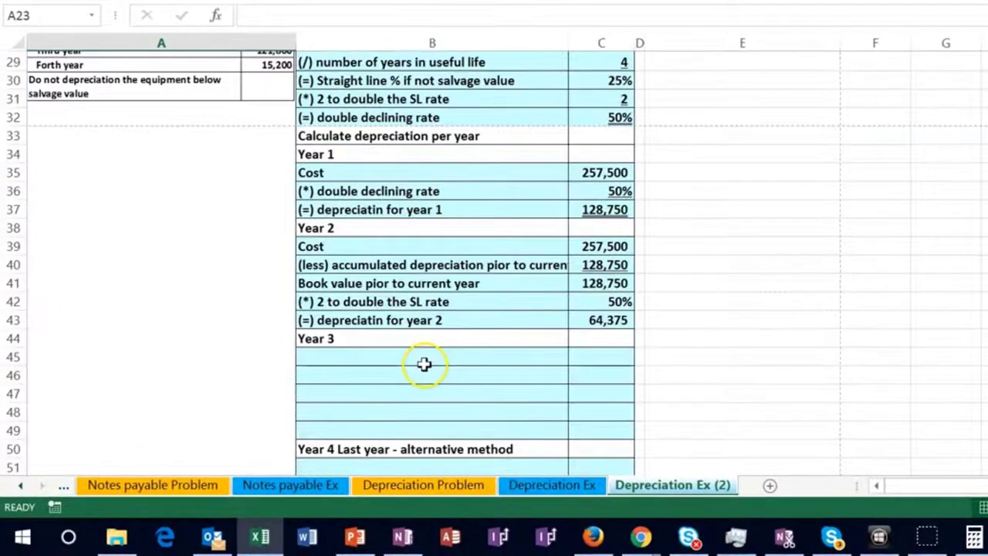
click(379, 356)
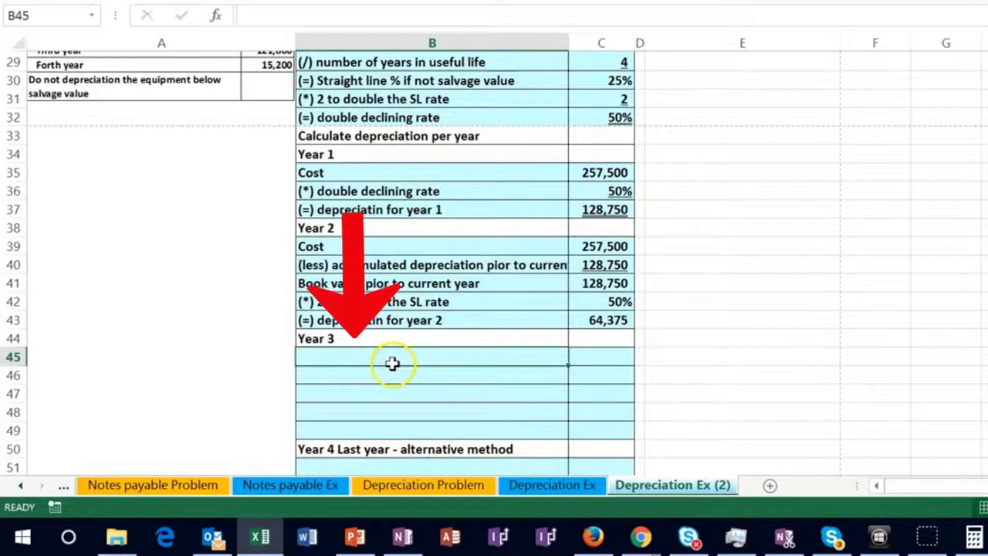
text(Cost)
key(Tab)
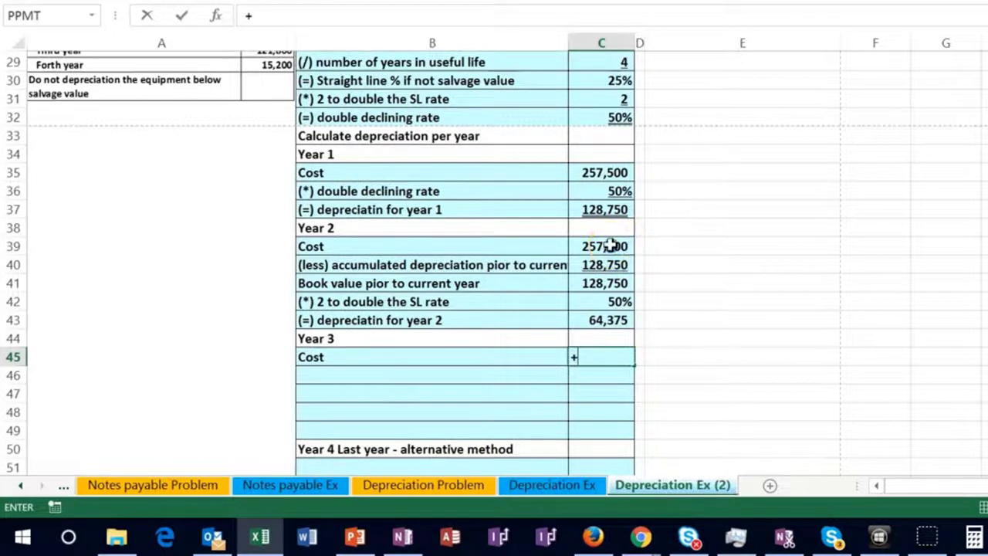
key(Return)
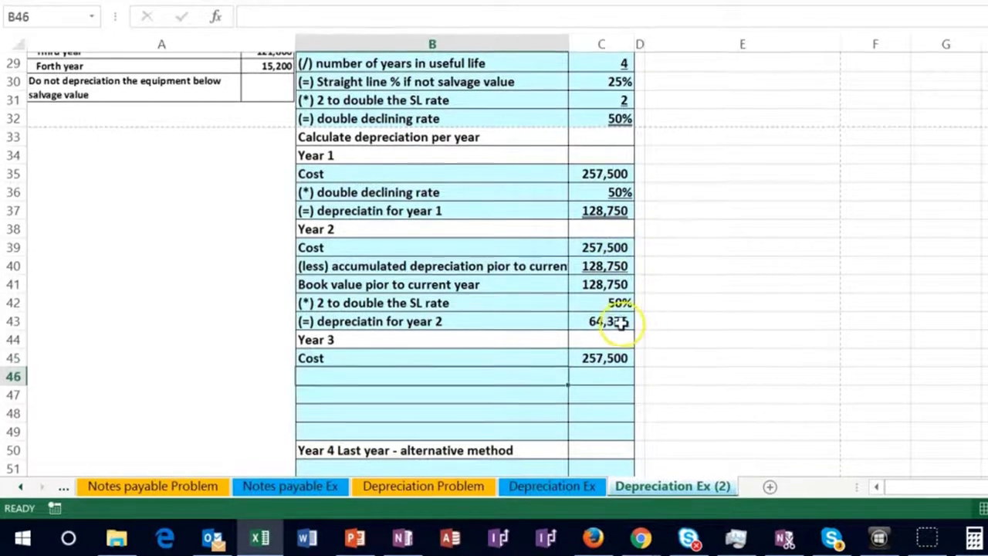
Double underline the Year 2 depreciation in C43 and single underline the rate in C42.
click(617, 321)
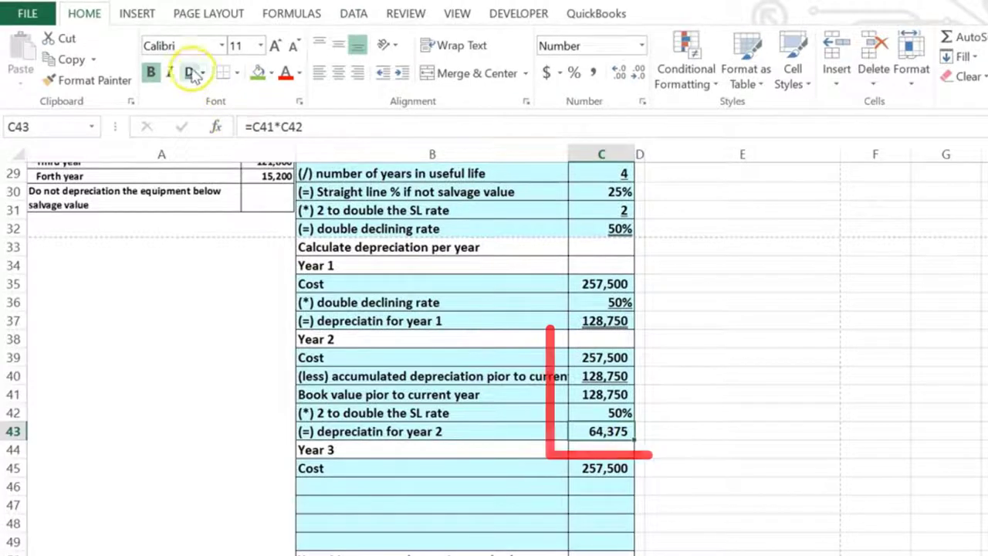
click(580, 410)
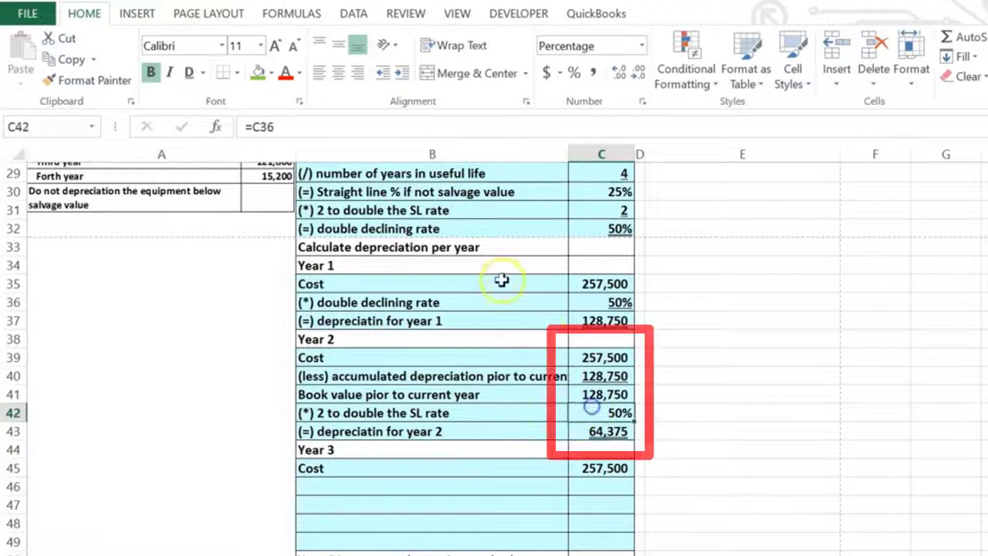
click(241, 72)
click(241, 72)
click(202, 72)
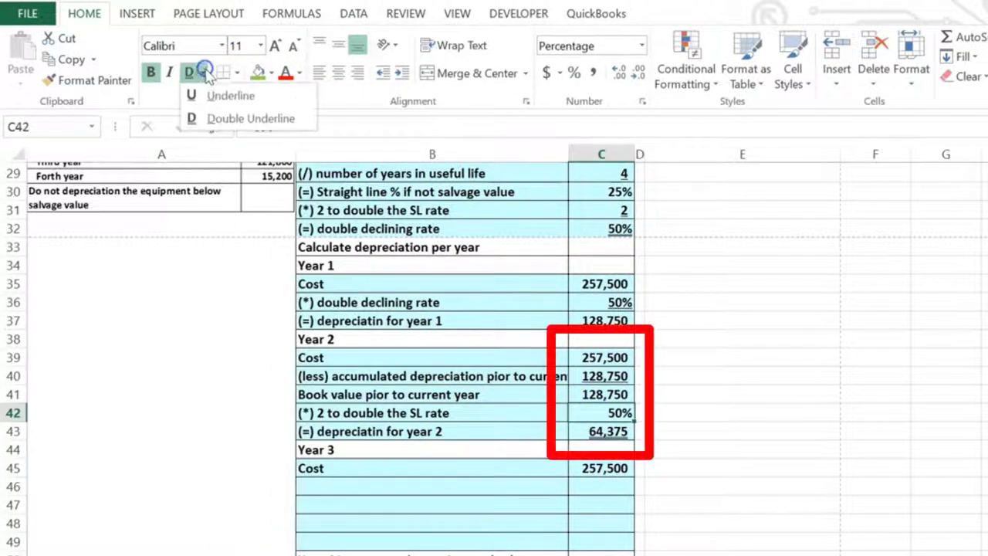
click(207, 94)
click(441, 527)
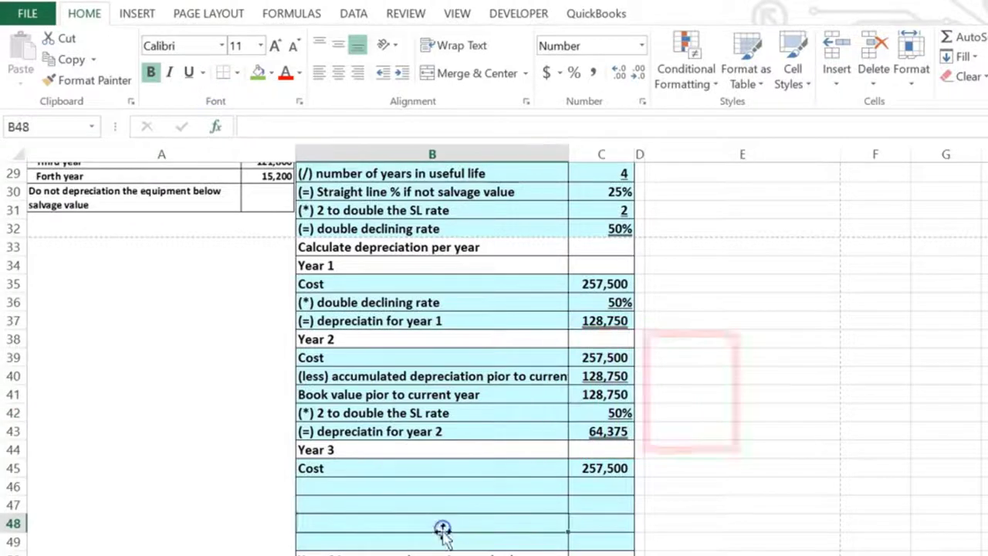
Label B46 in the Year 3 calculation "(less) accumulated depreciation pior to current year".
click(379, 488)
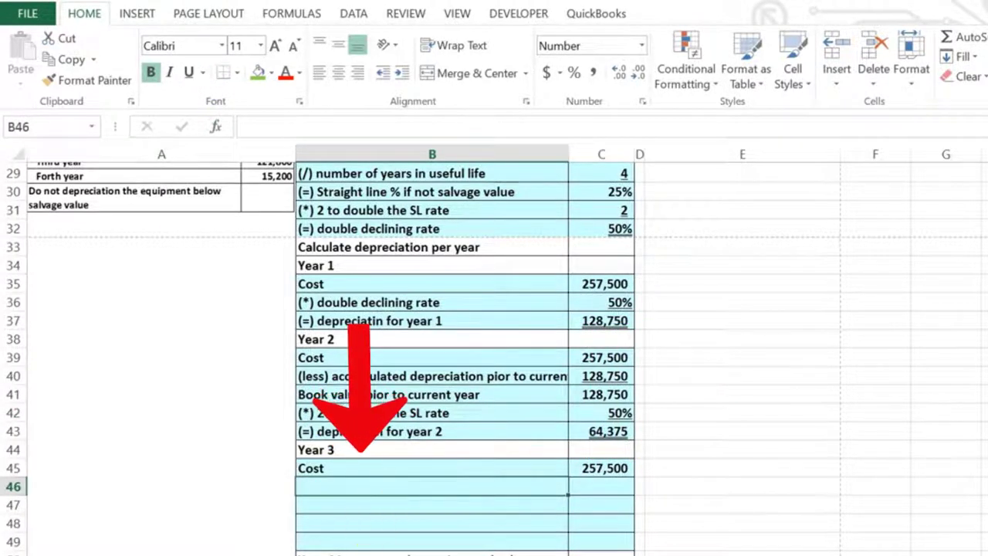
text((less) accumulated depreciation pior to current year)
click(406, 508)
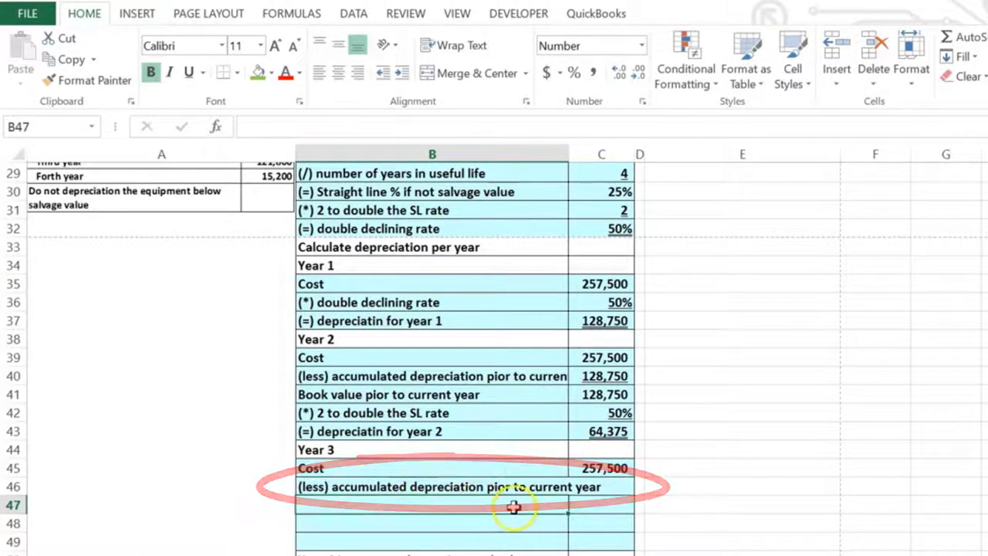
Calculate the accumulated depreciation prior to Year 3 in C46 by adding Year 1 and Year 2 depreciation with =C37+C43.
click(589, 489)
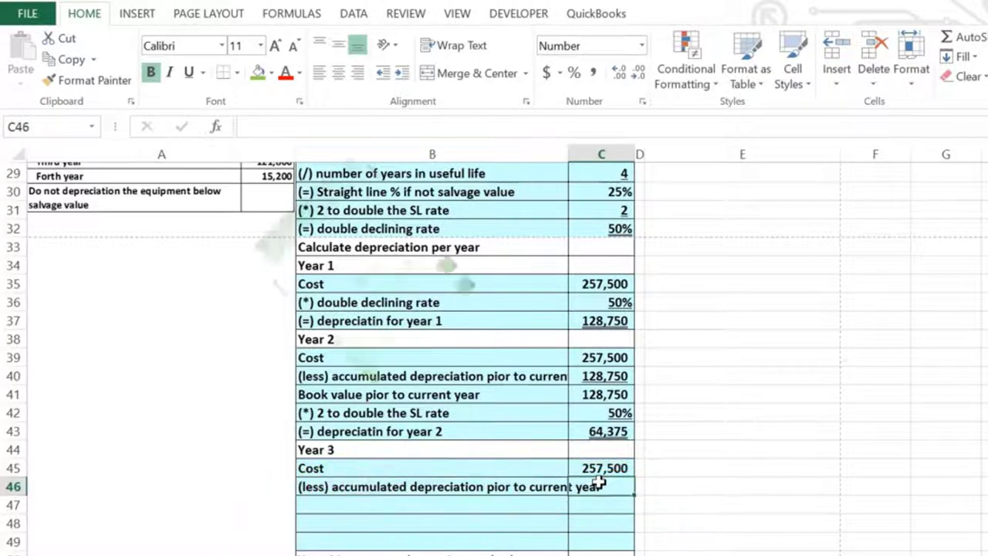
text(=)
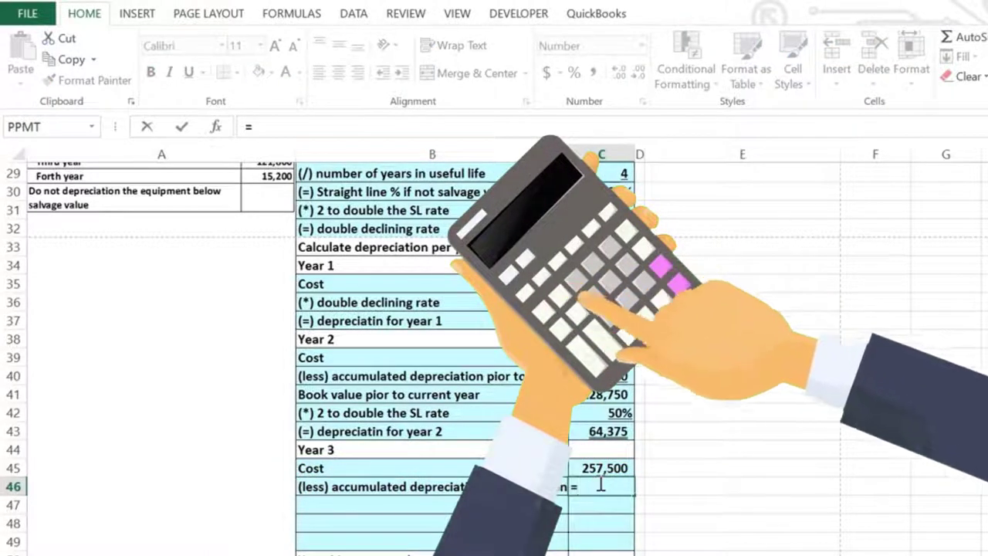
click(601, 322)
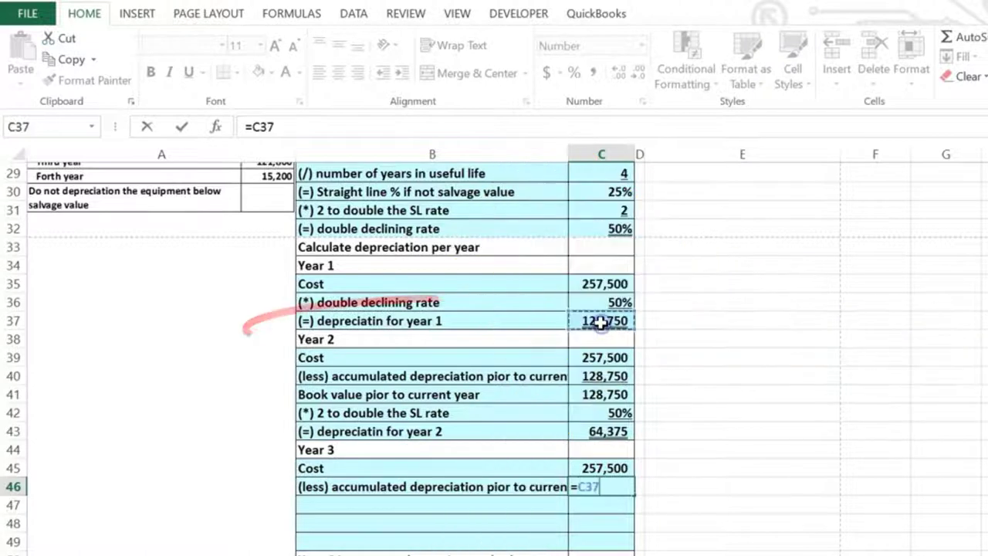
text(+)
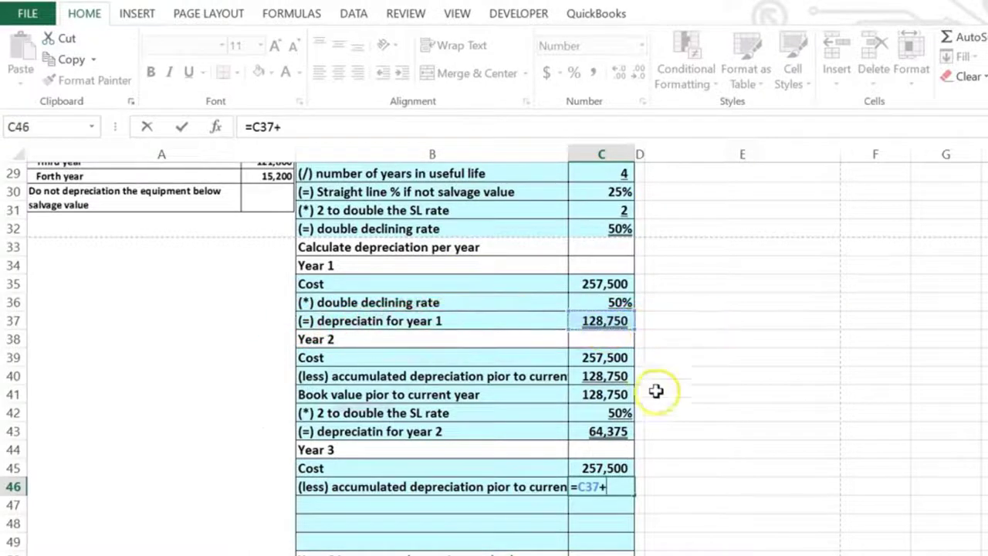
click(610, 431)
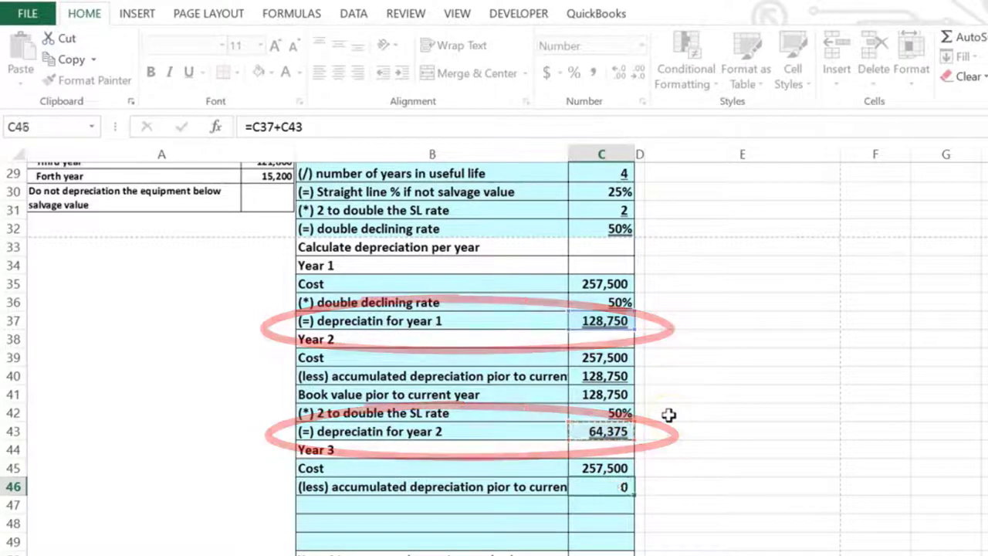
key(Return)
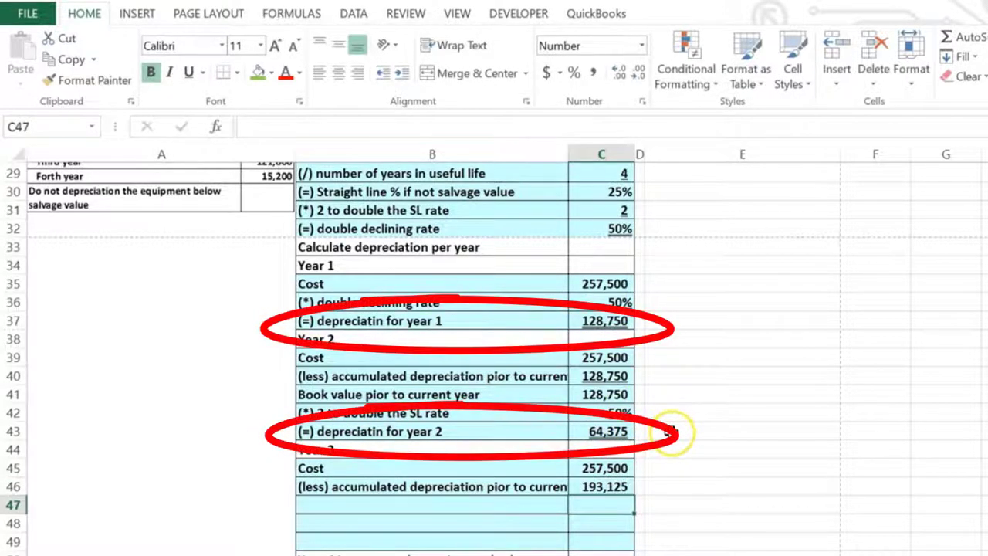